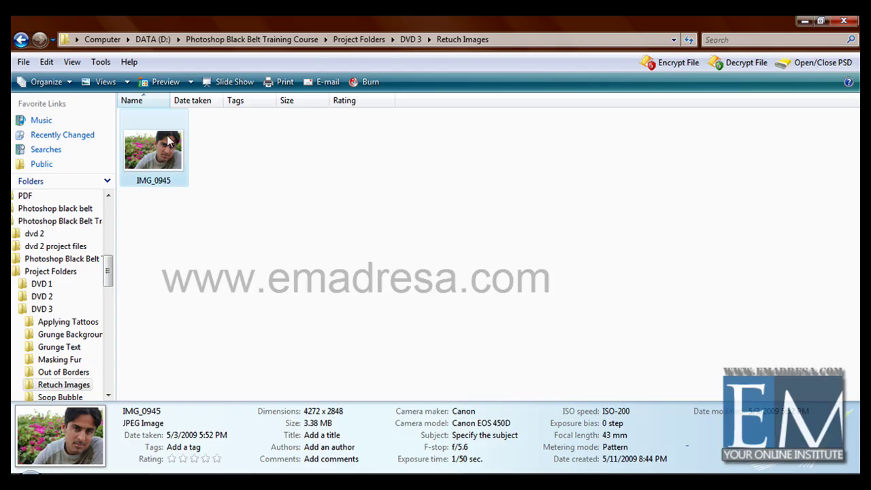
Drag IMG_0945 from the Retouch Images folder into Photoshop to open it
{"action": "mouse_move", "coordinate": [173, 164]}
{"action": "left_mouse_down"}
{"action": "mouse_move", "coordinate": [333, 468]}
{"action": "mouse_move", "coordinate": [332, 393]}
{"action": "left_mouse_up"}
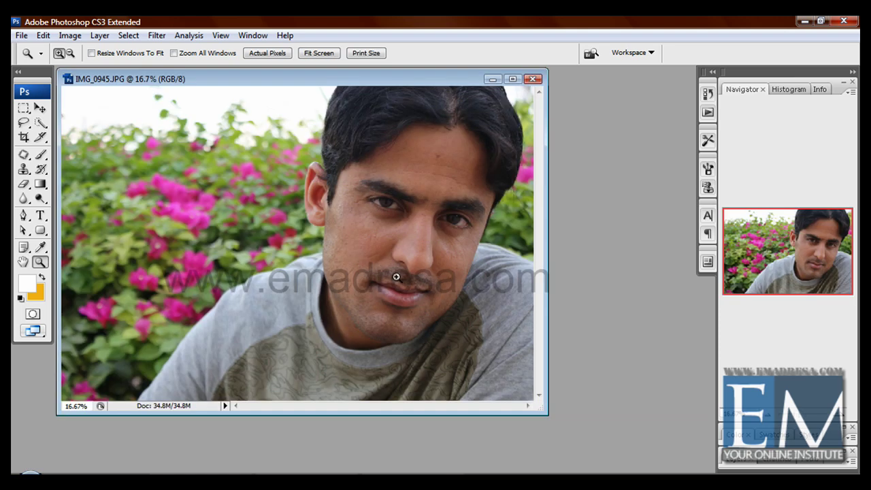
Apply the Default Workspace panel layout from Window > Workspace
{"action": "left_click", "coordinate": [251, 35]}
{"action": "mouse_move", "coordinate": [267, 62]}
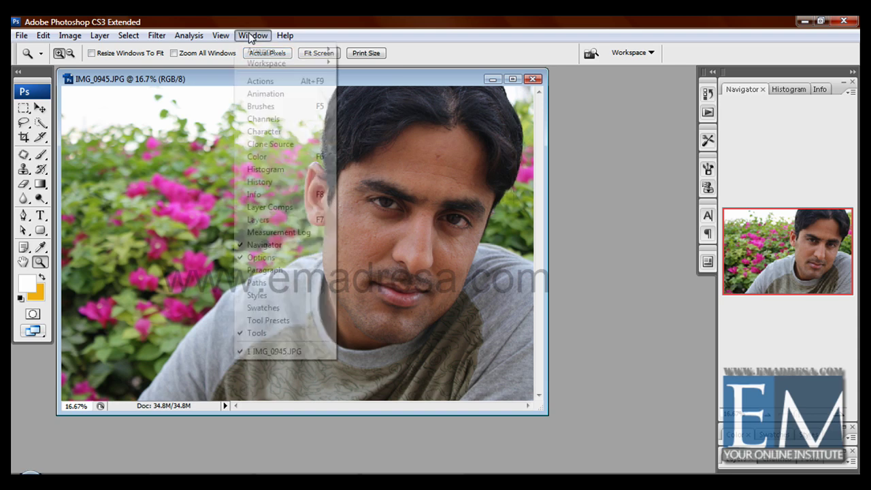
{"action": "left_click", "coordinate": [367, 94]}
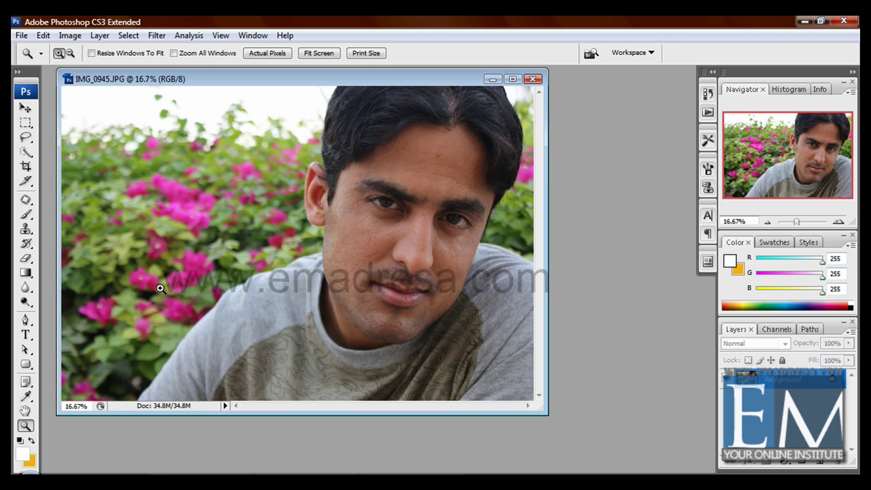
Zoom in on the portrait's cheek to 66.7% with the Zoom tool
{"action": "key", "text": "c"}
{"action": "key", "text": "z"}
{"action": "left_click", "coordinate": [384, 245]}
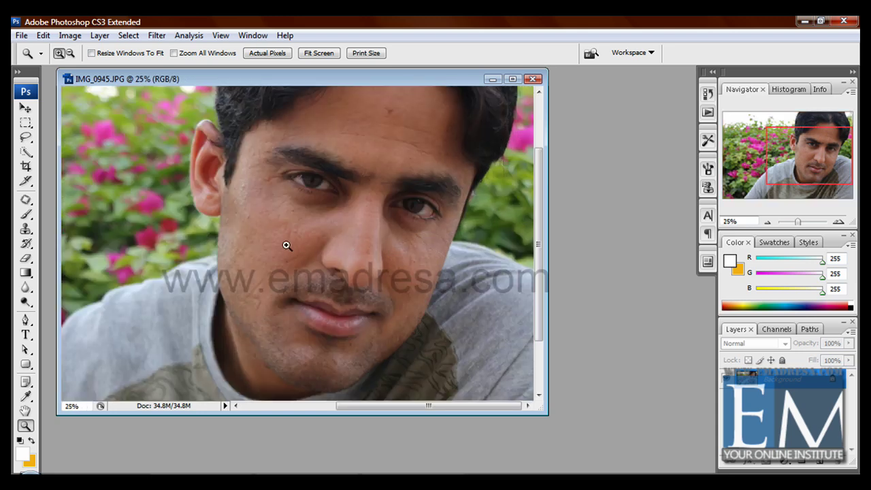
{"action": "left_click", "coordinate": [284, 245]}
{"action": "left_click", "coordinate": [304, 240]}
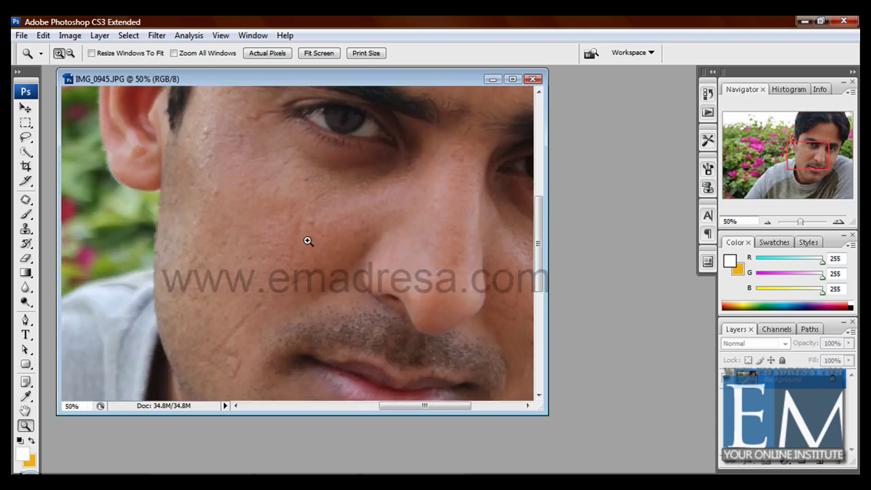
{"action": "left_click_drag", "start_coordinate": [299, 238], "coordinate": [343, 200]}
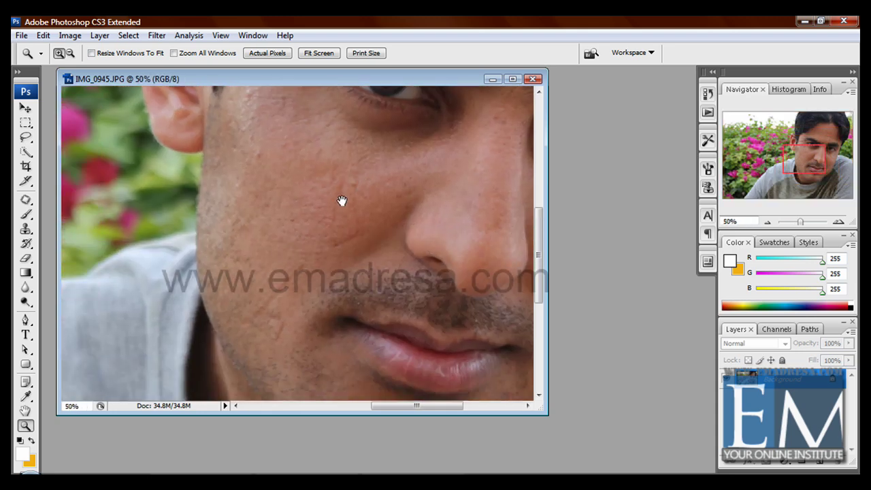
{"action": "left_click", "coordinate": [284, 252]}
{"action": "left_click_drag", "start_coordinate": [326, 259], "coordinate": [338, 190]}
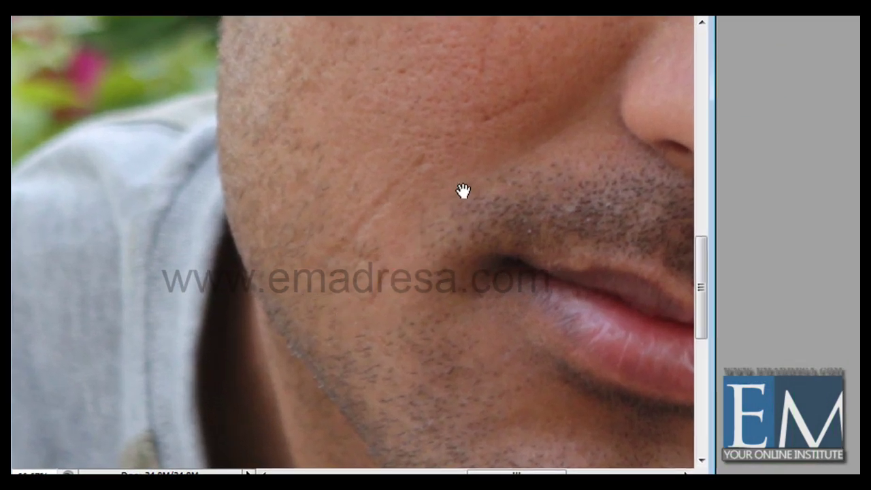
Pan over the eye, eyebrows, forehead, nose and lips to inspect the skin
{"action": "left_click_drag", "start_coordinate": [463, 191], "coordinate": [403, 297]}
{"action": "left_click_drag", "start_coordinate": [373, 48], "coordinate": [374, 171]}
{"action": "left_click_drag", "start_coordinate": [361, 116], "coordinate": [359, 222]}
{"action": "left_click_drag", "start_coordinate": [349, 152], "coordinate": [399, 202]}
{"action": "mouse_move", "coordinate": [455, 176]}
{"action": "left_mouse_down"}
{"action": "mouse_move", "coordinate": [428, 235]}
{"action": "mouse_move", "coordinate": [405, 190]}
{"action": "mouse_move", "coordinate": [413, 228]}
{"action": "mouse_move", "coordinate": [420, 214]}
{"action": "mouse_move", "coordinate": [317, 249]}
{"action": "left_mouse_up"}
{"action": "left_click_drag", "start_coordinate": [346, 365], "coordinate": [346, 250]}
{"action": "left_click_drag", "start_coordinate": [301, 436], "coordinate": [300, 307]}
{"action": "mouse_move", "coordinate": [298, 456]}
{"action": "left_mouse_down"}
{"action": "mouse_move", "coordinate": [295, 306]}
{"action": "mouse_move", "coordinate": [362, 222]}
{"action": "left_mouse_up"}
{"action": "mouse_move", "coordinate": [295, 292]}
{"action": "left_mouse_down"}
{"action": "mouse_move", "coordinate": [310, 290]}
{"action": "mouse_move", "coordinate": [331, 263]}
{"action": "left_mouse_up"}
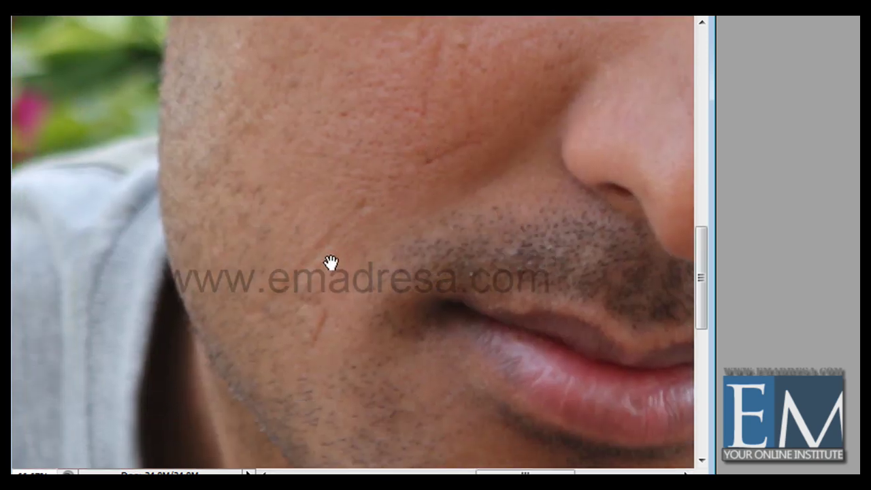
Look over the cheek beside the lips, then return to standard screen mode
{"action": "key", "text": "z"}
{"action": "left_click_drag", "start_coordinate": [401, 157], "coordinate": [368, 238]}
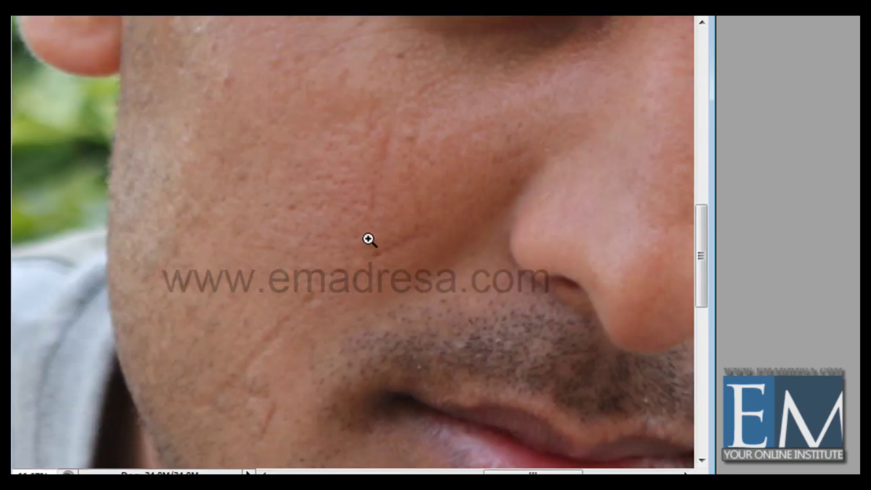
{"action": "mouse_move", "coordinate": [297, 373]}
{"action": "left_mouse_down"}
{"action": "mouse_move", "coordinate": [375, 295]}
{"action": "mouse_move", "coordinate": [373, 266]}
{"action": "left_mouse_up"}
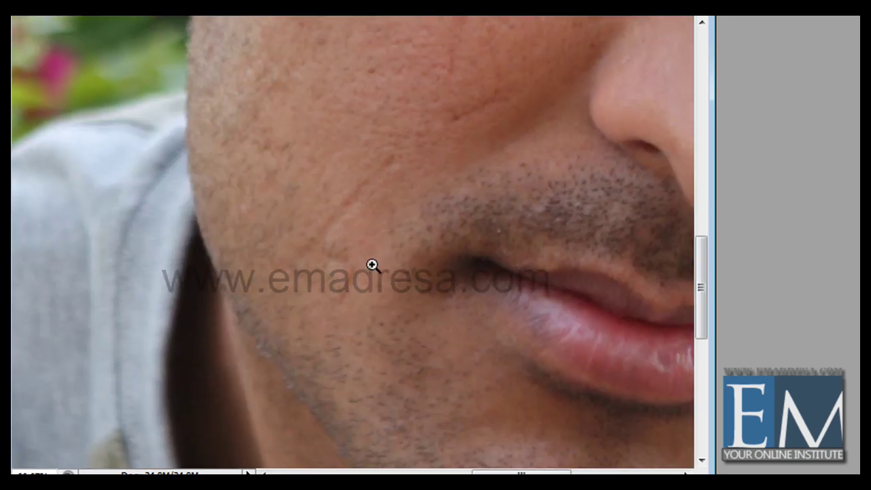
{"action": "key", "text": "f"}
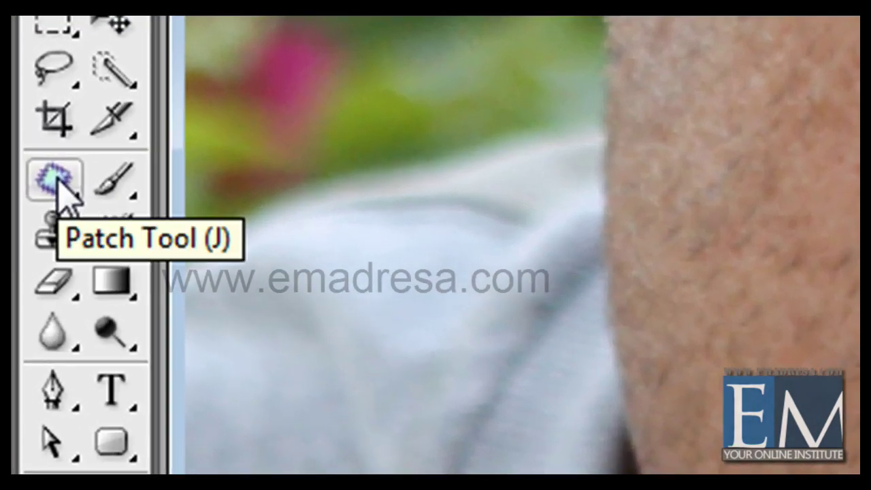
Select the Patch Tool from the healing tool group, cycling with Shift+J
{"action": "right_click", "coordinate": [58, 180]}
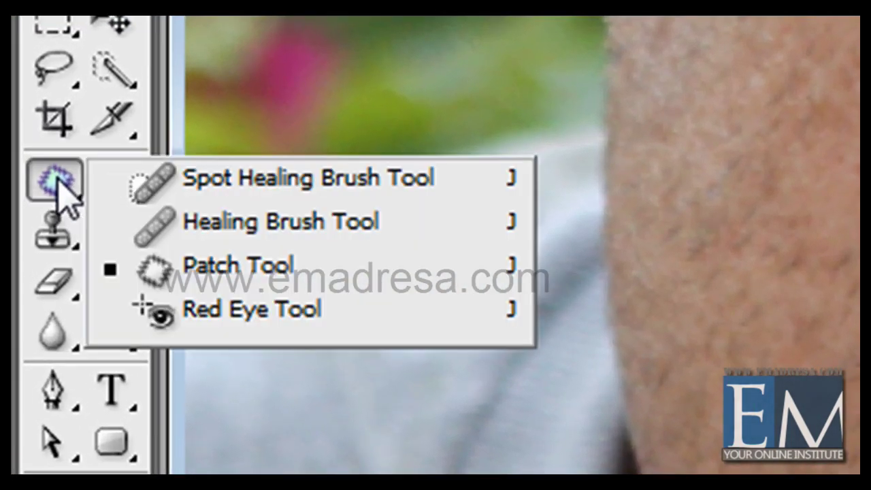
{"action": "left_click", "coordinate": [161, 182]}
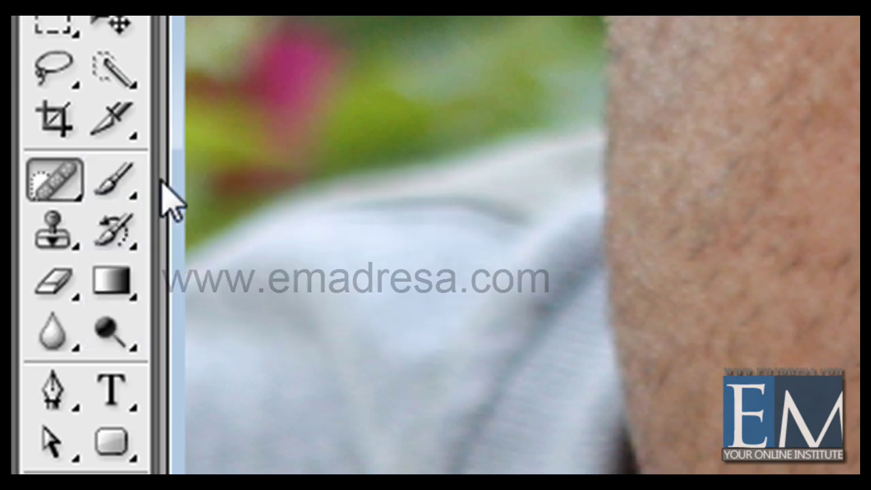
{"action": "right_click", "coordinate": [46, 182]}
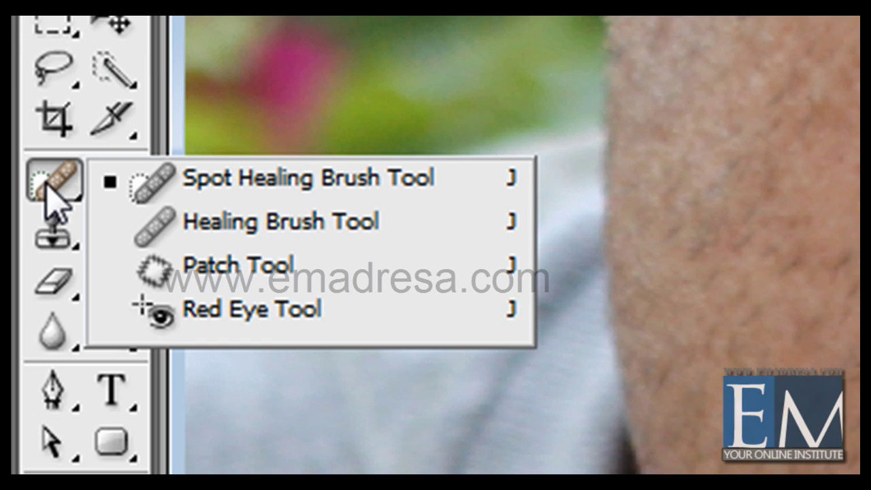
{"action": "left_click", "coordinate": [109, 26]}
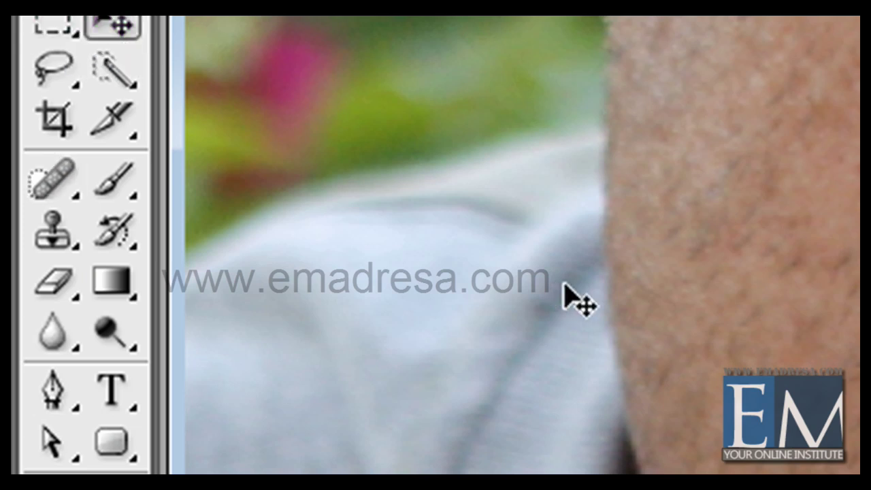
{"action": "key", "text": "j"}
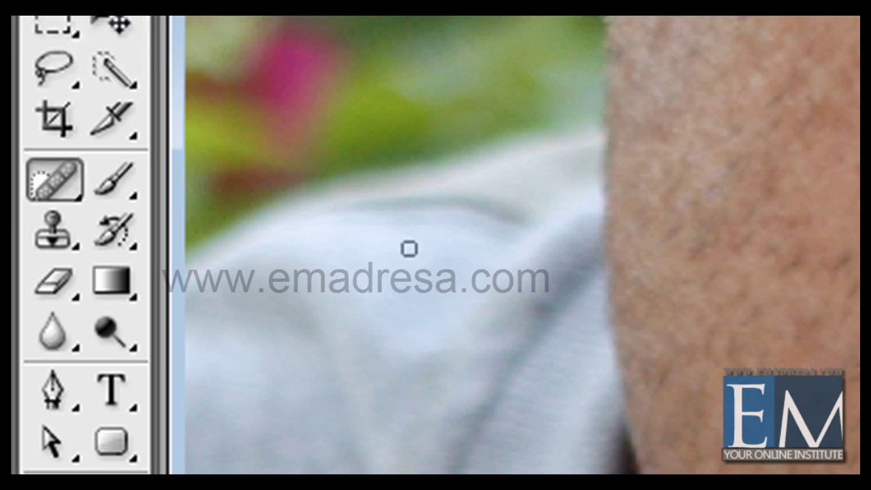
{"action": "key", "text": "shift+j"}
{"action": "key", "text": "shift+j"}
{"action": "key", "text": "shift+j"}
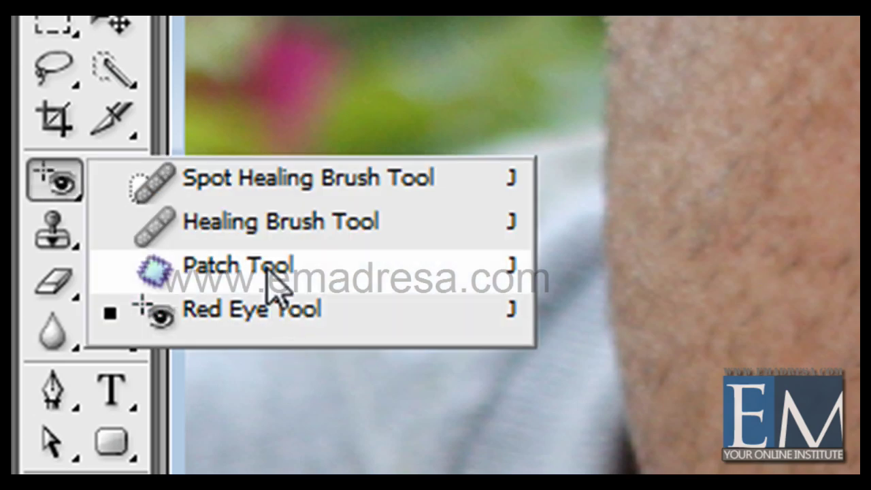
{"action": "left_click", "coordinate": [269, 267]}
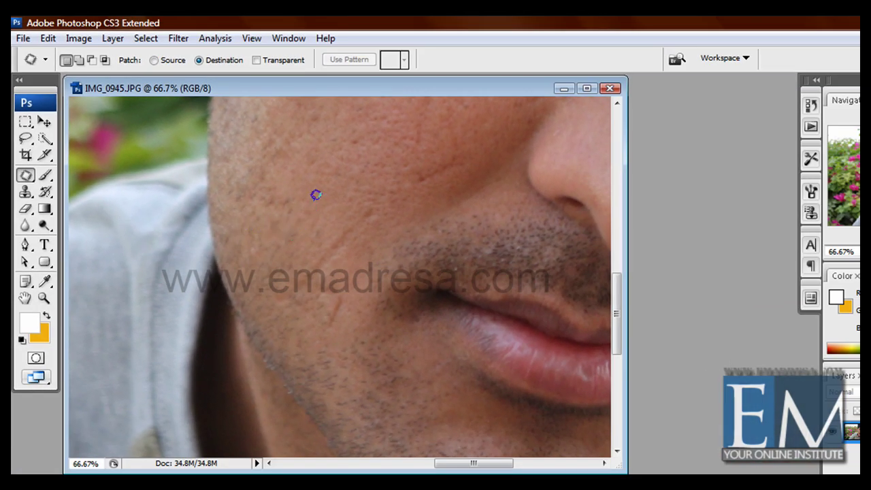
Patch the scar on the cheek beside the mouth with nearby clean skin
{"action": "left_click_drag", "start_coordinate": [296, 196], "coordinate": [281, 250]}
{"action": "left_click_drag", "start_coordinate": [325, 179], "coordinate": [323, 183]}
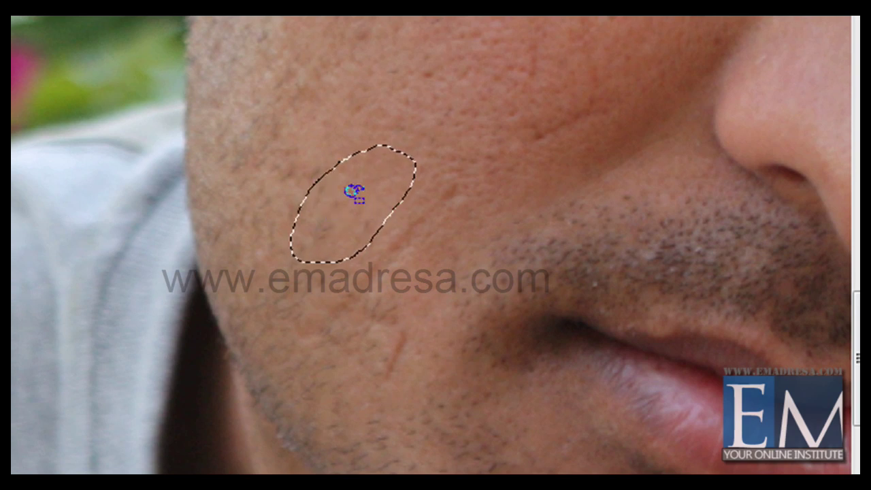
{"action": "left_click_drag", "start_coordinate": [353, 196], "coordinate": [402, 221]}
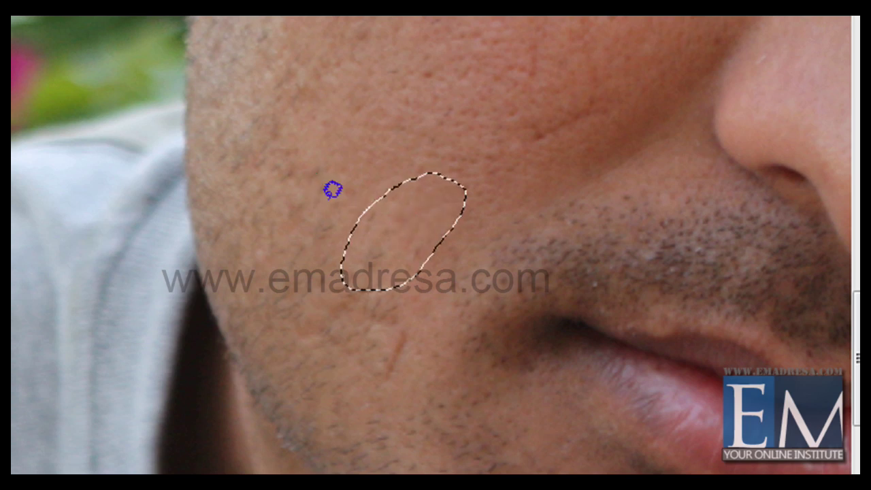
{"action": "key", "text": "ctrl+d"}
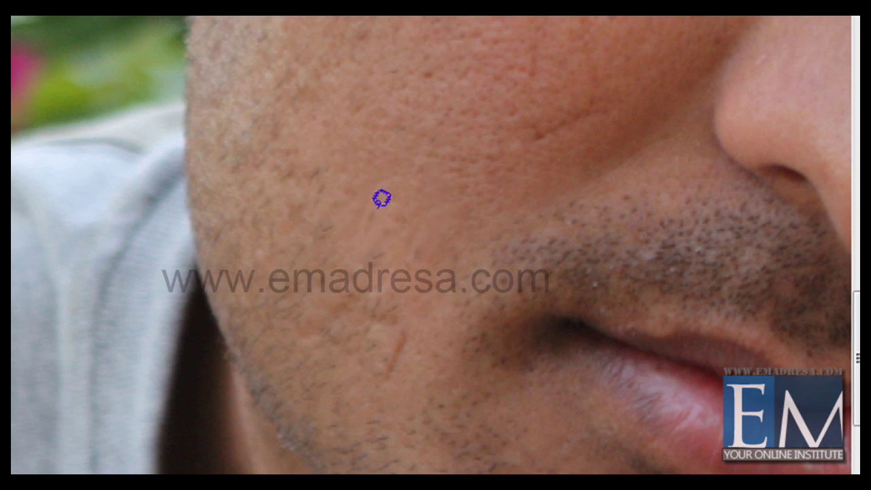
Outline and patch further spots lower on the cheek and near the jawline
{"action": "left_click_drag", "start_coordinate": [331, 252], "coordinate": [356, 255]}
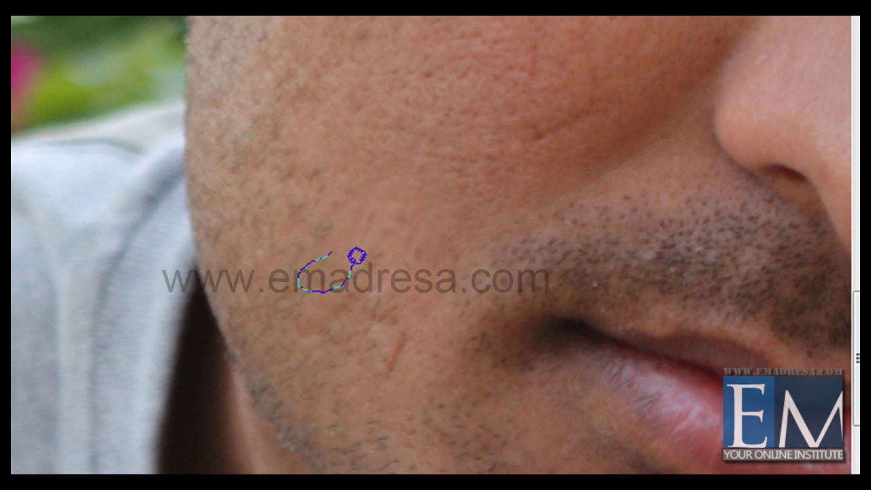
{"action": "left_click_drag", "start_coordinate": [356, 256], "coordinate": [347, 306]}
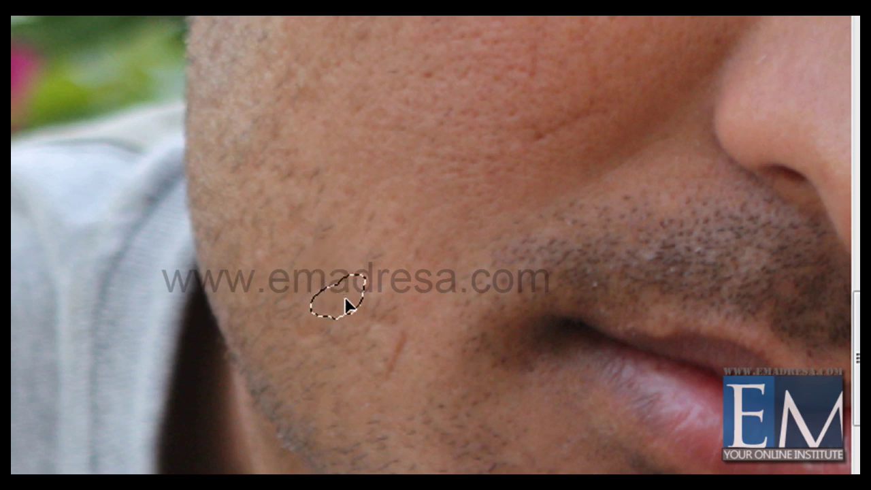
{"action": "key", "text": "ctrl+d"}
{"action": "mouse_move", "coordinate": [351, 319]}
{"action": "left_mouse_down"}
{"action": "mouse_move", "coordinate": [379, 311]}
{"action": "mouse_move", "coordinate": [351, 320]}
{"action": "mouse_move", "coordinate": [386, 348]}
{"action": "left_mouse_up"}
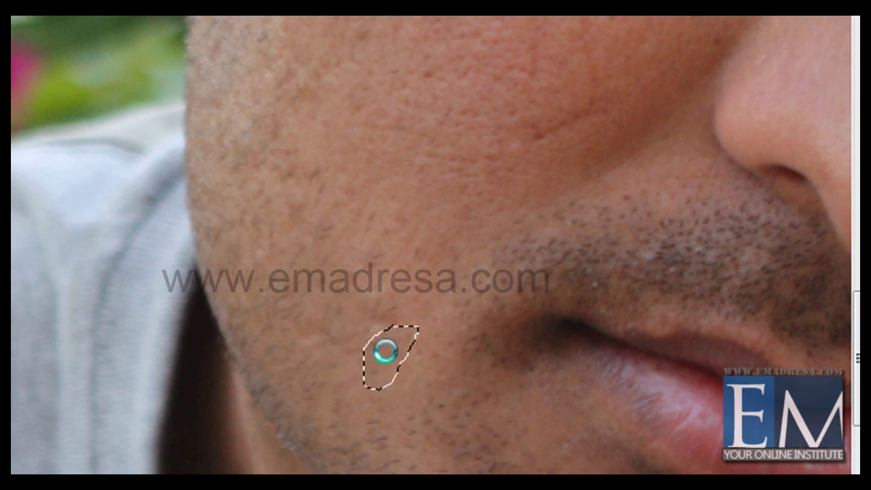
{"action": "key", "text": "ctrl+d"}
Patch the blemishes on the cheek beside the nose with adjacent clean skin
{"action": "left_click_drag", "start_coordinate": [440, 282], "coordinate": [311, 416]}
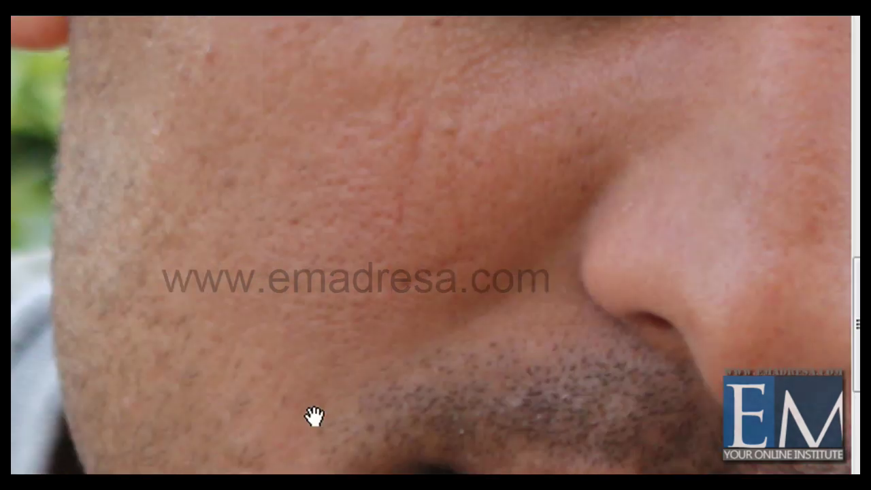
{"action": "left_click_drag", "start_coordinate": [406, 288], "coordinate": [348, 324]}
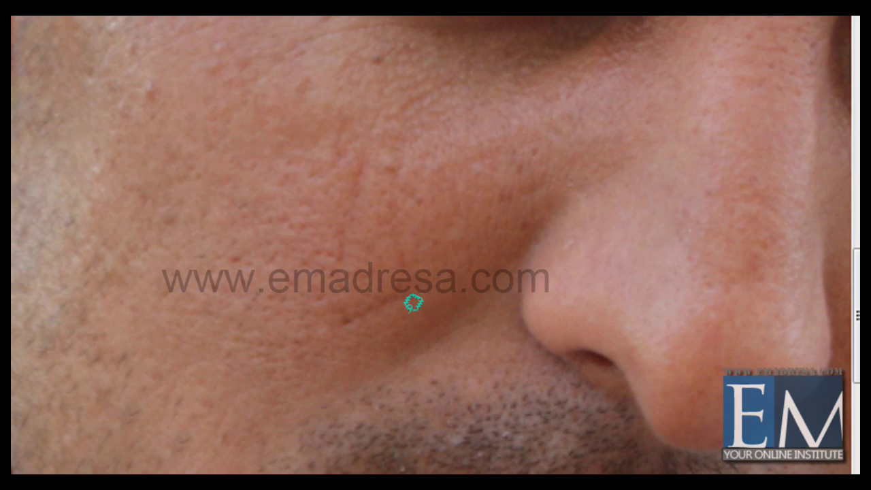
{"action": "mouse_move", "coordinate": [406, 315]}
{"action": "left_mouse_down"}
{"action": "mouse_move", "coordinate": [329, 348]}
{"action": "mouse_move", "coordinate": [408, 313]}
{"action": "mouse_move", "coordinate": [390, 280]}
{"action": "left_mouse_up"}
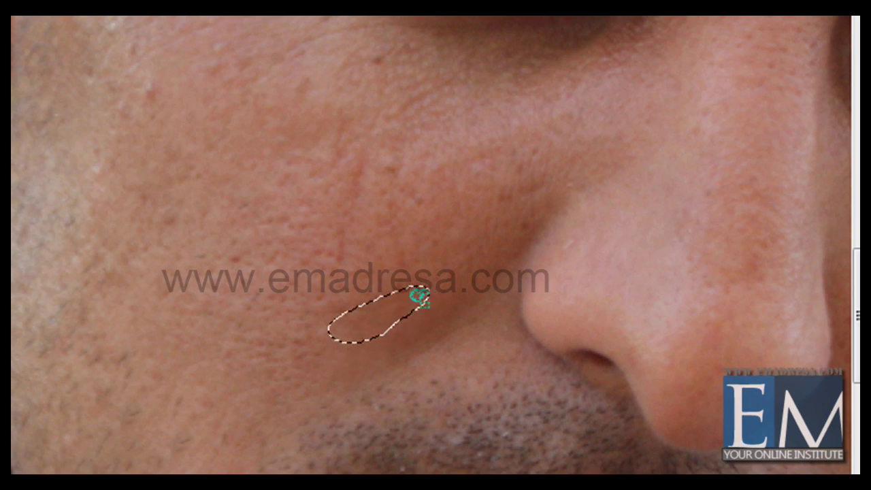
{"action": "mouse_move", "coordinate": [461, 203]}
{"action": "left_mouse_down"}
{"action": "mouse_move", "coordinate": [436, 257]}
{"action": "mouse_move", "coordinate": [457, 202]}
{"action": "left_mouse_up"}
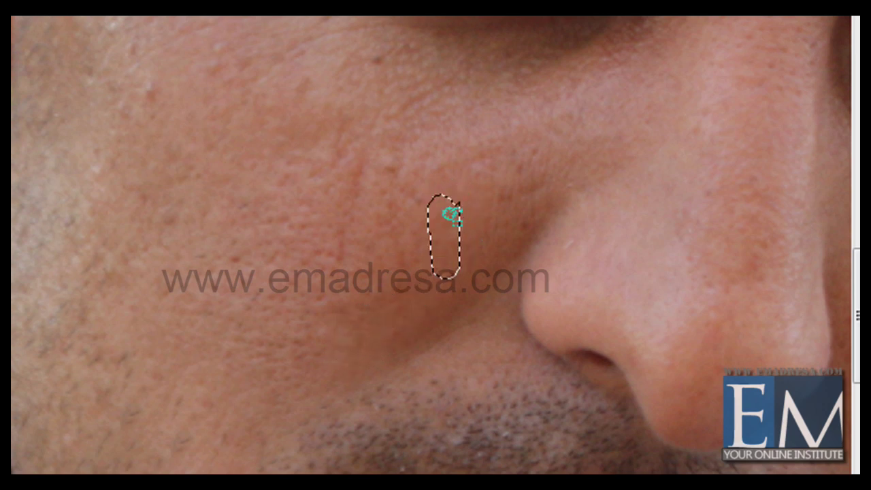
{"action": "left_click_drag", "start_coordinate": [432, 229], "coordinate": [398, 250]}
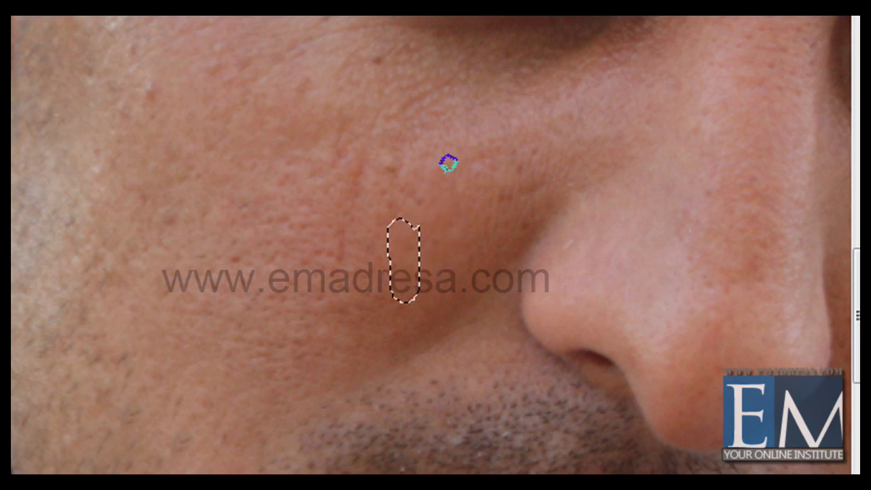
{"action": "mouse_move", "coordinate": [454, 150]}
{"action": "left_mouse_down"}
{"action": "mouse_move", "coordinate": [446, 145]}
{"action": "mouse_move", "coordinate": [452, 156]}
{"action": "left_mouse_up"}
{"action": "left_click_drag", "start_coordinate": [420, 182], "coordinate": [391, 181]}
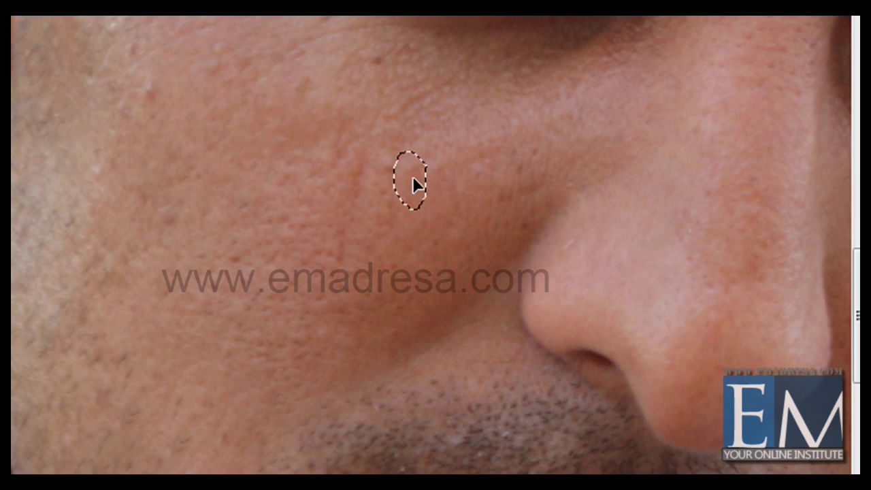
Patch several more spots higher on the cheek with skin up and right
{"action": "mouse_move", "coordinate": [291, 196]}
{"action": "left_mouse_down"}
{"action": "mouse_move", "coordinate": [322, 213]}
{"action": "mouse_move", "coordinate": [305, 189]}
{"action": "left_mouse_up"}
{"action": "left_click_drag", "start_coordinate": [287, 229], "coordinate": [332, 242]}
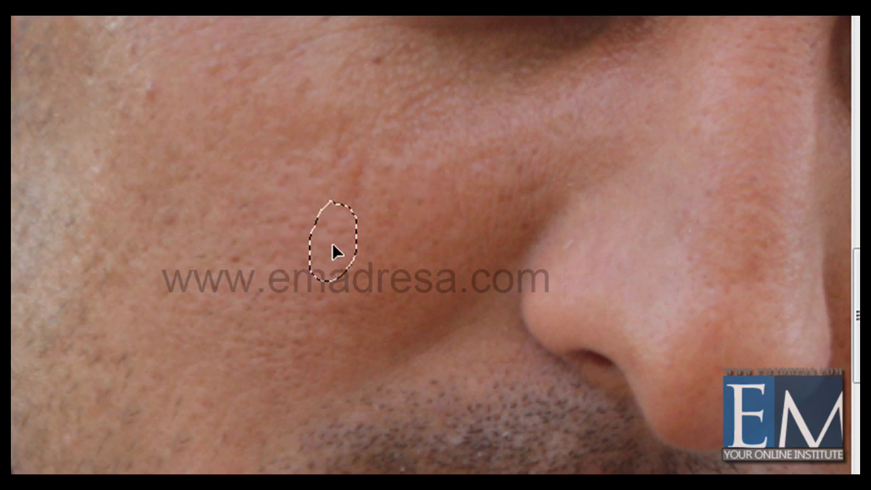
{"action": "mouse_move", "coordinate": [277, 201]}
{"action": "left_mouse_down"}
{"action": "mouse_move", "coordinate": [326, 207]}
{"action": "mouse_move", "coordinate": [282, 185]}
{"action": "left_mouse_up"}
{"action": "left_click_drag", "start_coordinate": [282, 228], "coordinate": [359, 184]}
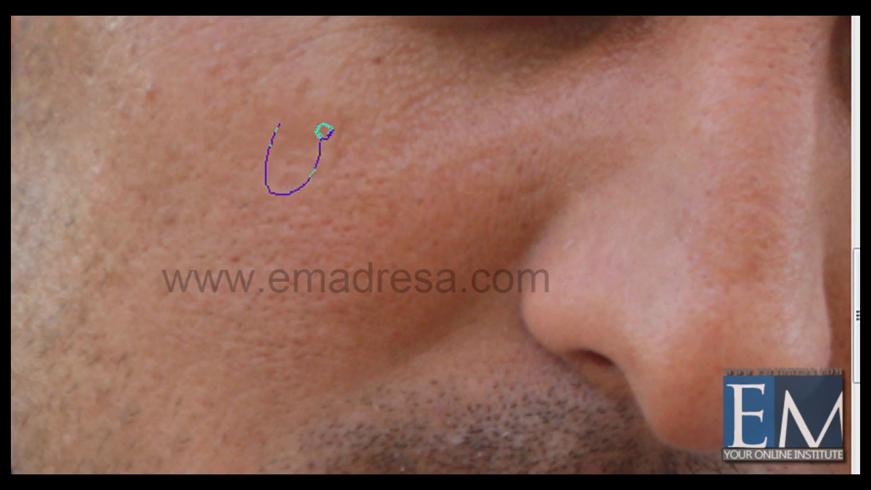
{"action": "left_click_drag", "start_coordinate": [293, 114], "coordinate": [293, 122]}
{"action": "left_click_drag", "start_coordinate": [281, 154], "coordinate": [316, 145]}
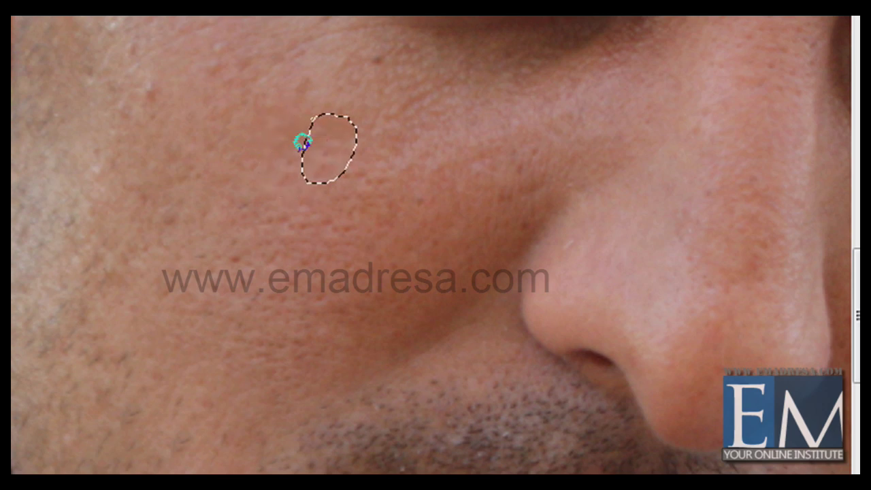
{"action": "key", "text": "ctrl+d"}
Patch the spots on the cheek below the eye and near the watermark
{"action": "left_click_drag", "start_coordinate": [306, 181], "coordinate": [292, 356]}
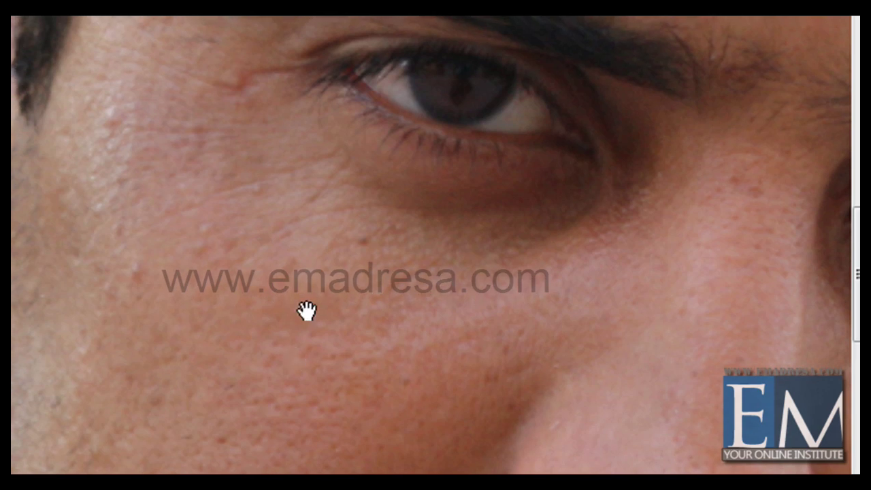
{"action": "mouse_move", "coordinate": [306, 310]}
{"action": "left_mouse_down"}
{"action": "mouse_move", "coordinate": [356, 334]}
{"action": "mouse_move", "coordinate": [447, 349]}
{"action": "mouse_move", "coordinate": [452, 376]}
{"action": "left_mouse_up"}
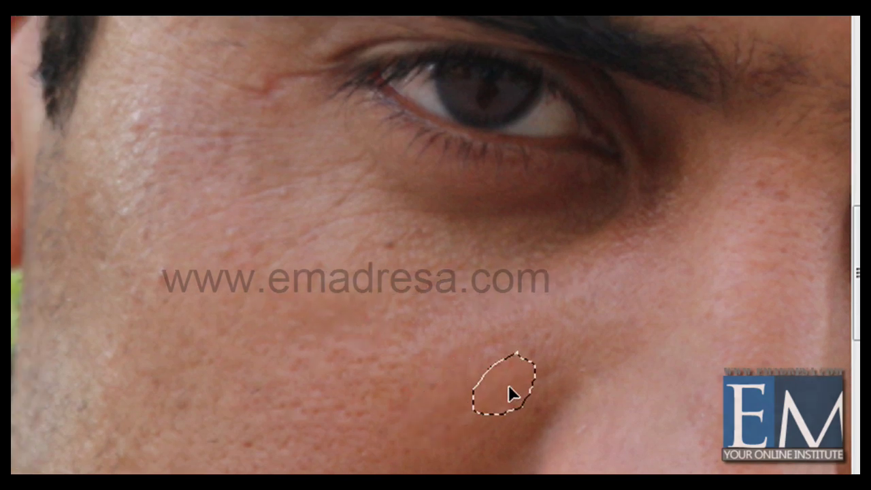
{"action": "key", "text": "ctrl+d"}
{"action": "mouse_move", "coordinate": [531, 387]}
{"action": "left_mouse_down"}
{"action": "mouse_move", "coordinate": [466, 369]}
{"action": "mouse_move", "coordinate": [422, 420]}
{"action": "left_mouse_up"}
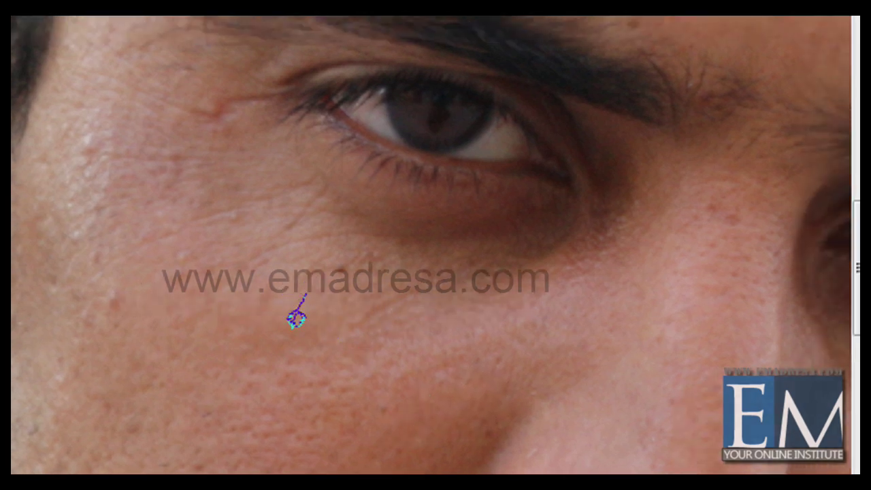
{"action": "left_click_drag", "start_coordinate": [337, 297], "coordinate": [307, 294]}
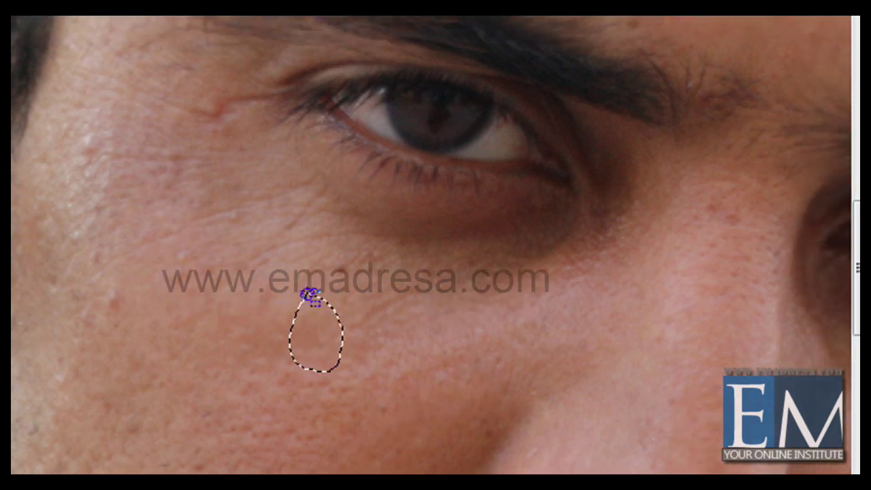
{"action": "left_click_drag", "start_coordinate": [317, 324], "coordinate": [268, 284]}
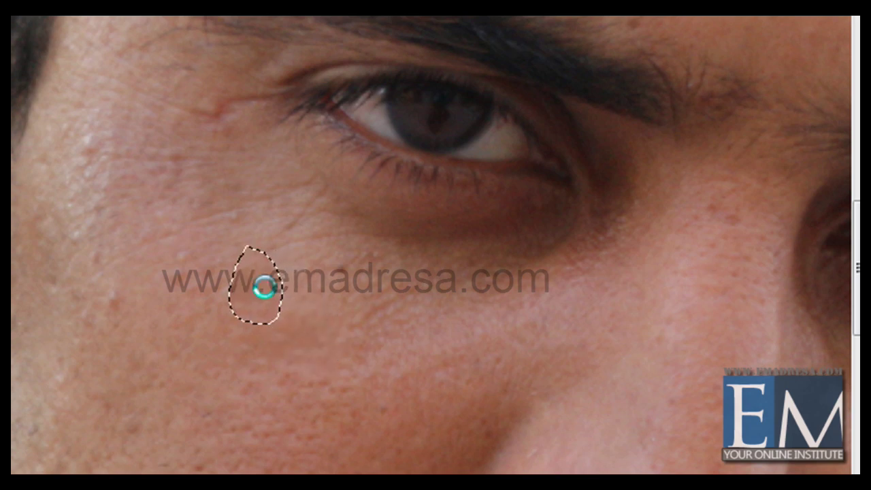
{"action": "key", "text": "ctrl+d"}
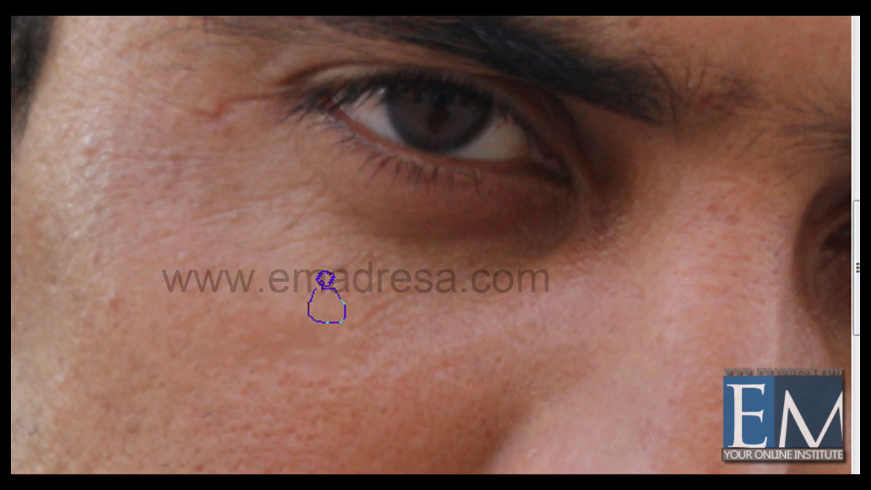
{"action": "left_click_drag", "start_coordinate": [325, 292], "coordinate": [341, 283]}
Zoom in on the outer cheek and patch a spot with nearby skin
{"action": "left_click", "coordinate": [279, 286]}
{"action": "mouse_move", "coordinate": [321, 204]}
{"action": "left_mouse_down"}
{"action": "mouse_move", "coordinate": [447, 268]}
{"action": "mouse_move", "coordinate": [444, 256]}
{"action": "left_mouse_up"}
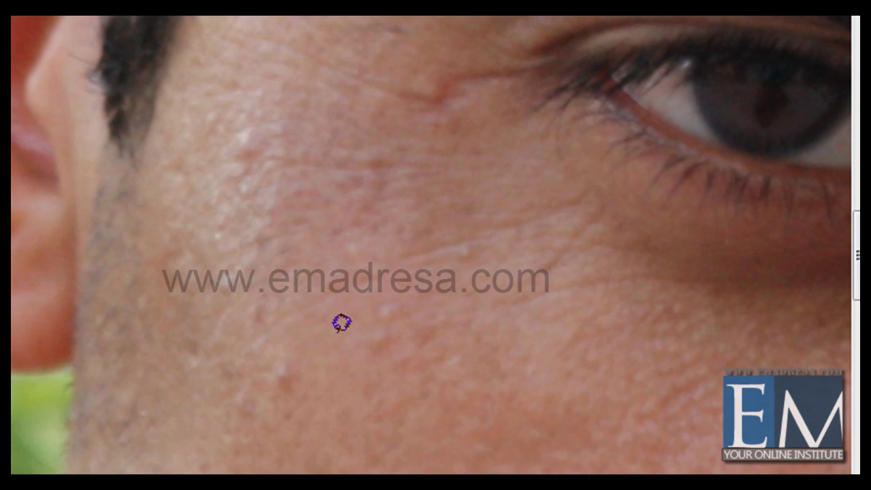
{"action": "mouse_move", "coordinate": [334, 383]}
{"action": "left_mouse_down"}
{"action": "mouse_move", "coordinate": [375, 405]}
{"action": "mouse_move", "coordinate": [340, 366]}
{"action": "mouse_move", "coordinate": [308, 397]}
{"action": "left_mouse_up"}
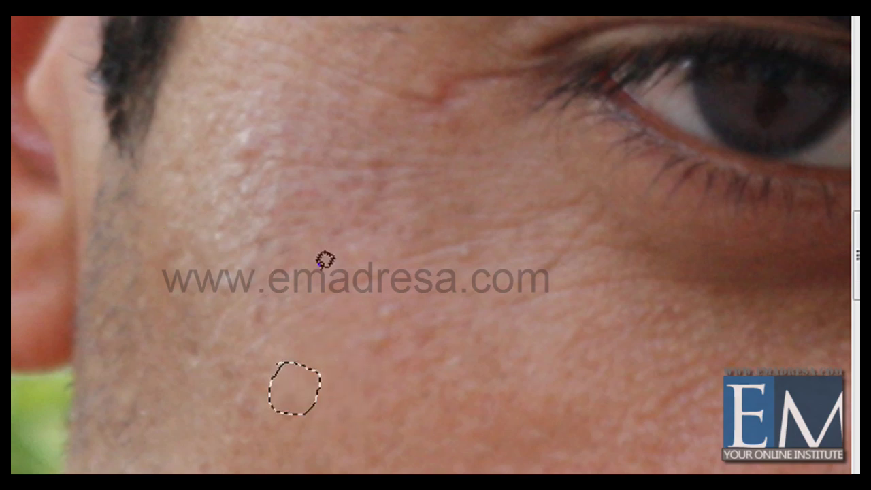
{"action": "key", "text": "ctrl+d"}
Patch a higher outer-cheek spot and the wrinkles beside the eye corner
{"action": "left_click_drag", "start_coordinate": [255, 223], "coordinate": [312, 233]}
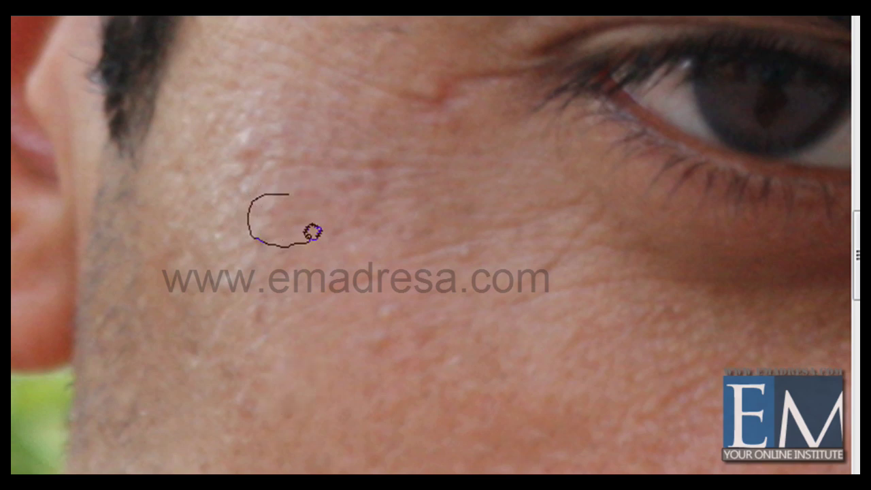
{"action": "mouse_move", "coordinate": [308, 193]}
{"action": "left_mouse_down"}
{"action": "mouse_move", "coordinate": [301, 208]}
{"action": "mouse_move", "coordinate": [266, 157]}
{"action": "left_mouse_up"}
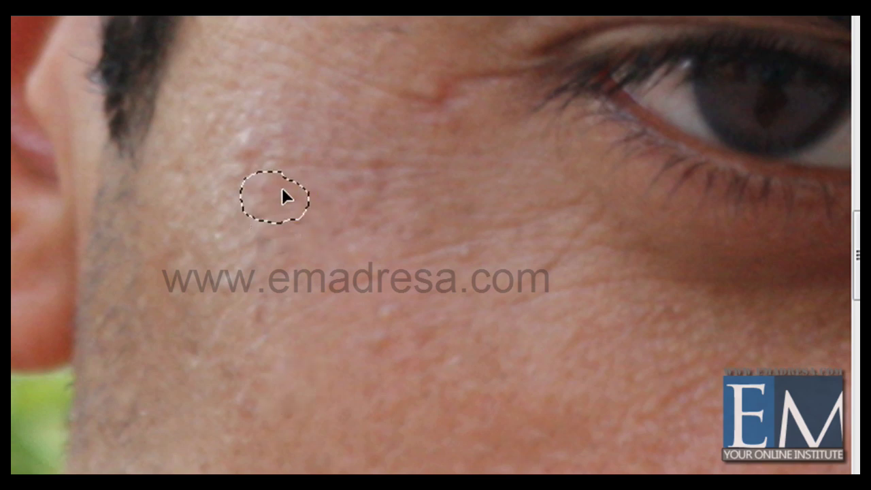
{"action": "key", "text": "ctrl+d"}
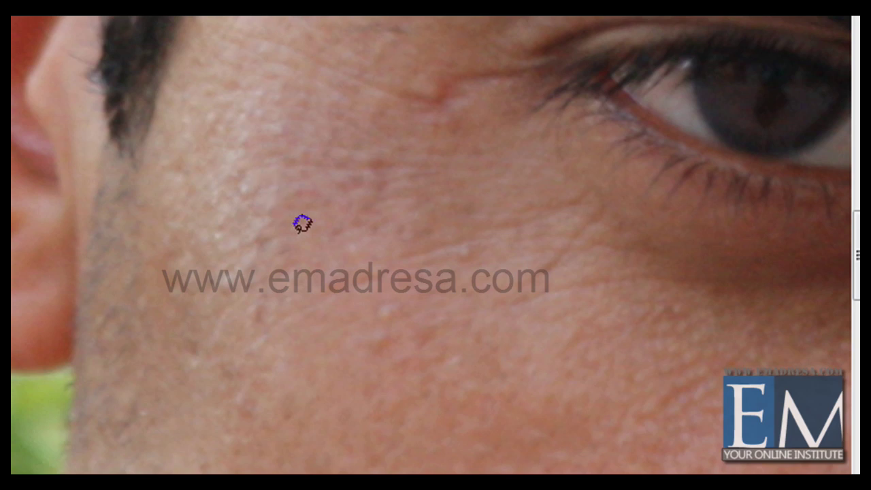
{"action": "mouse_move", "coordinate": [375, 218]}
{"action": "left_mouse_down"}
{"action": "mouse_move", "coordinate": [322, 297]}
{"action": "mouse_move", "coordinate": [436, 276]}
{"action": "left_mouse_up"}
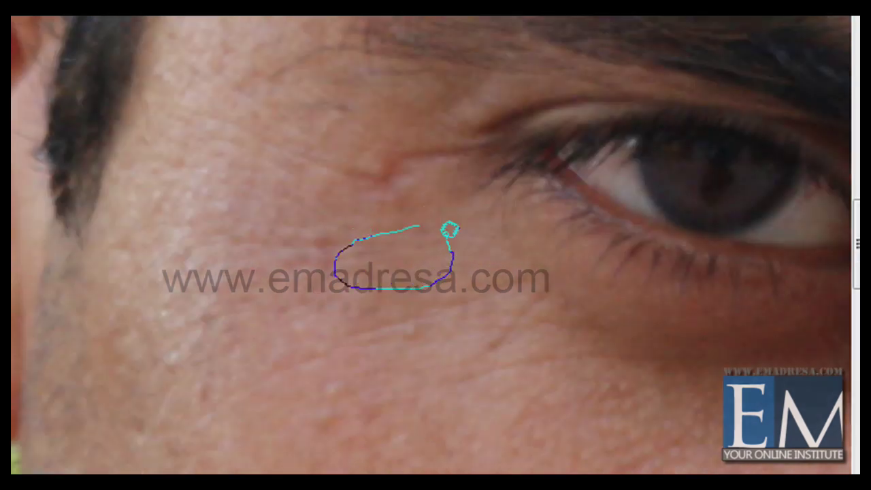
{"action": "left_click_drag", "start_coordinate": [422, 219], "coordinate": [422, 222]}
{"action": "left_click_drag", "start_coordinate": [414, 253], "coordinate": [420, 172]}
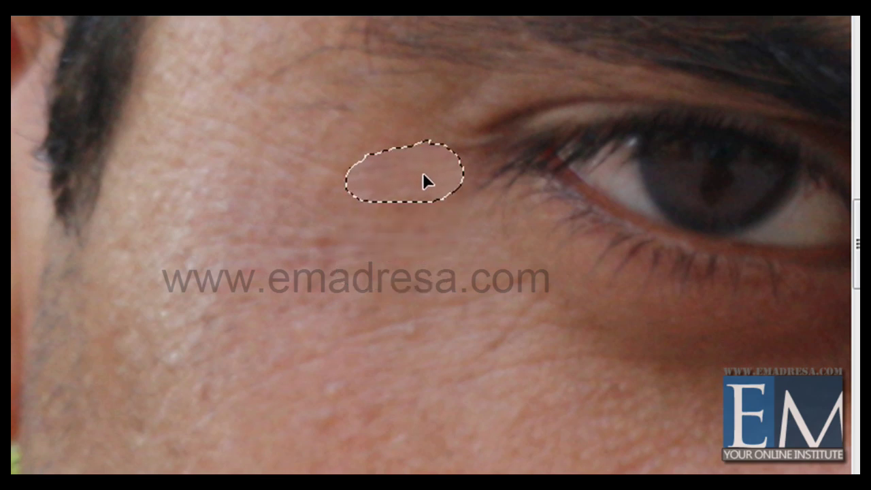
Patch the wrinkles under the eye with smoother cheek skin down and left
{"action": "key", "text": "ctrl+d"}
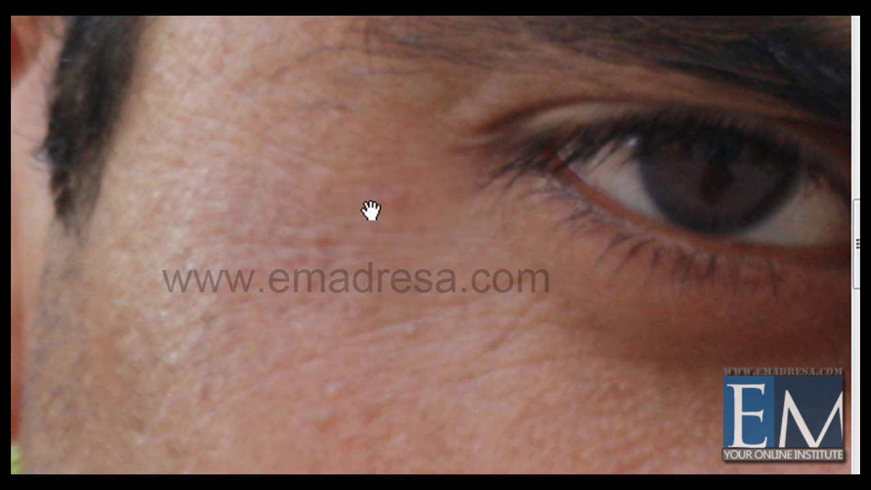
{"action": "mouse_move", "coordinate": [370, 210]}
{"action": "left_mouse_down"}
{"action": "mouse_move", "coordinate": [341, 220]}
{"action": "mouse_move", "coordinate": [311, 207]}
{"action": "left_mouse_up"}
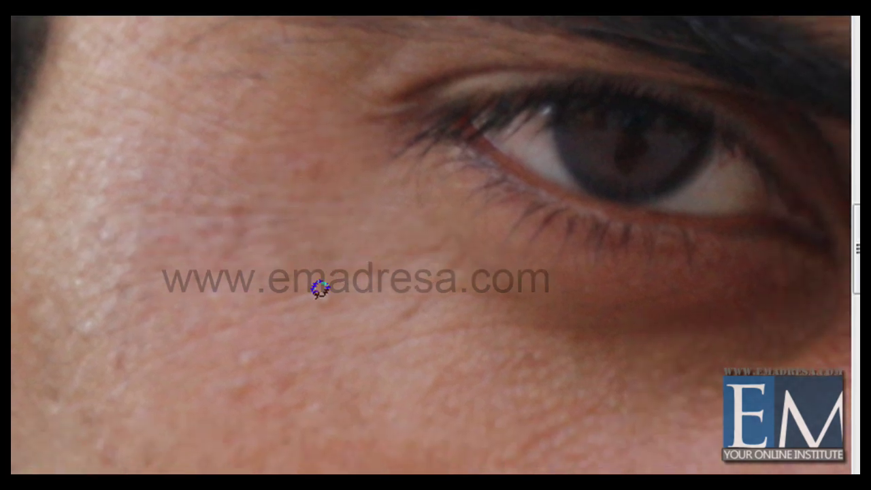
{"action": "left_click_drag", "start_coordinate": [302, 320], "coordinate": [293, 373]}
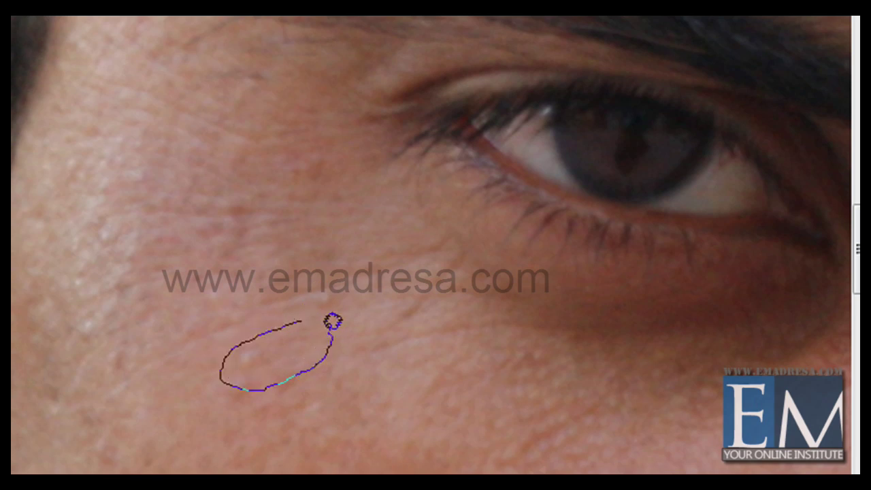
{"action": "left_click_drag", "start_coordinate": [308, 316], "coordinate": [312, 307]}
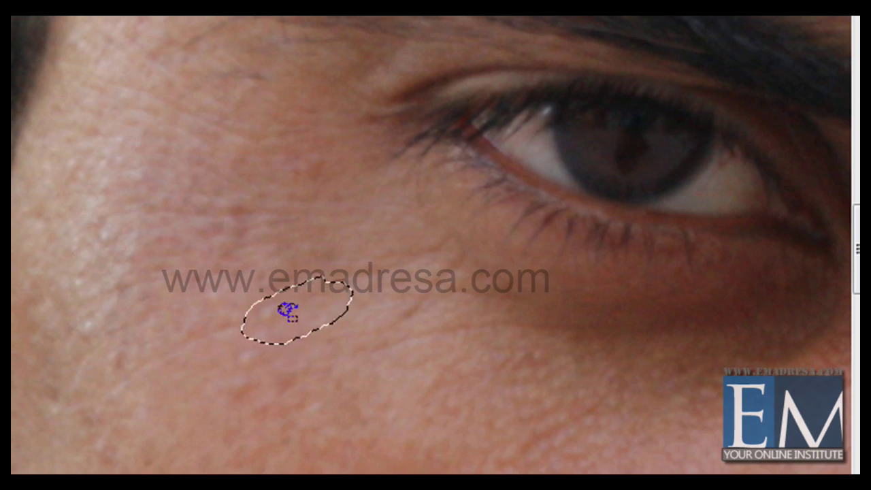
{"action": "left_click_drag", "start_coordinate": [280, 313], "coordinate": [162, 361]}
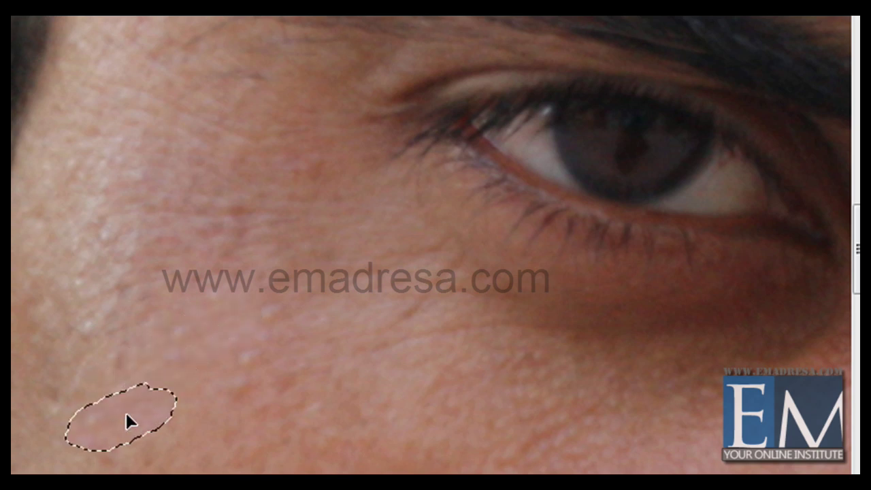
{"action": "left_click_drag", "start_coordinate": [162, 361], "coordinate": [111, 371]}
{"action": "key", "text": "ctrl+d"}
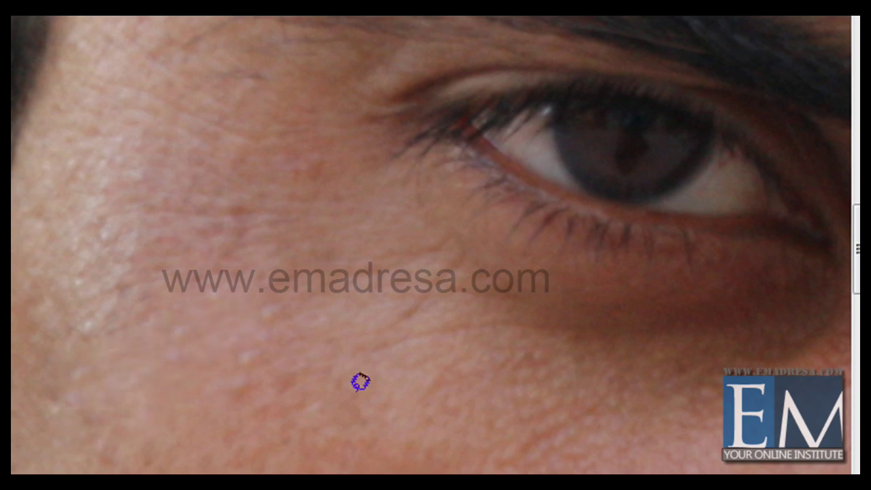
Patch two blemishes just below the eye with clean skin from above
{"action": "mouse_move", "coordinate": [387, 413]}
{"action": "left_mouse_down"}
{"action": "mouse_move", "coordinate": [325, 379]}
{"action": "mouse_move", "coordinate": [271, 386]}
{"action": "mouse_move", "coordinate": [373, 396]}
{"action": "left_mouse_up"}
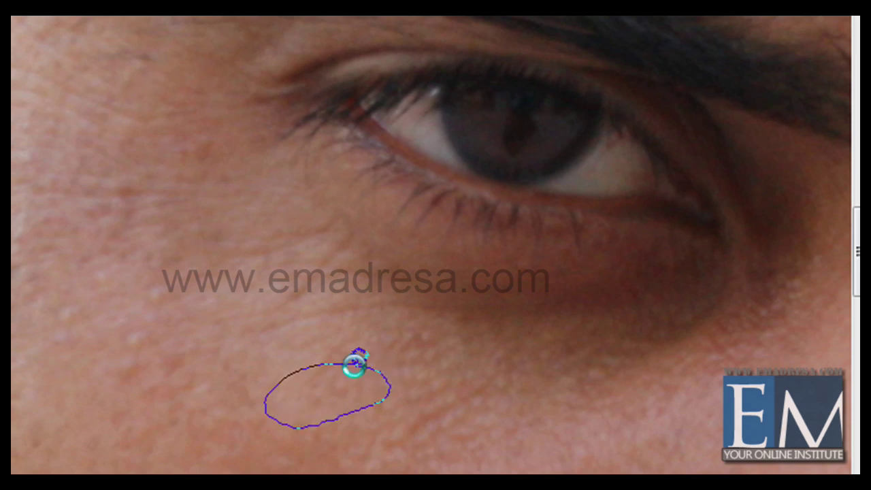
{"action": "left_click_drag", "start_coordinate": [390, 367], "coordinate": [355, 362]}
{"action": "mouse_move", "coordinate": [335, 395]}
{"action": "left_mouse_down"}
{"action": "mouse_move", "coordinate": [323, 341]}
{"action": "mouse_move", "coordinate": [404, 342]}
{"action": "left_mouse_up"}
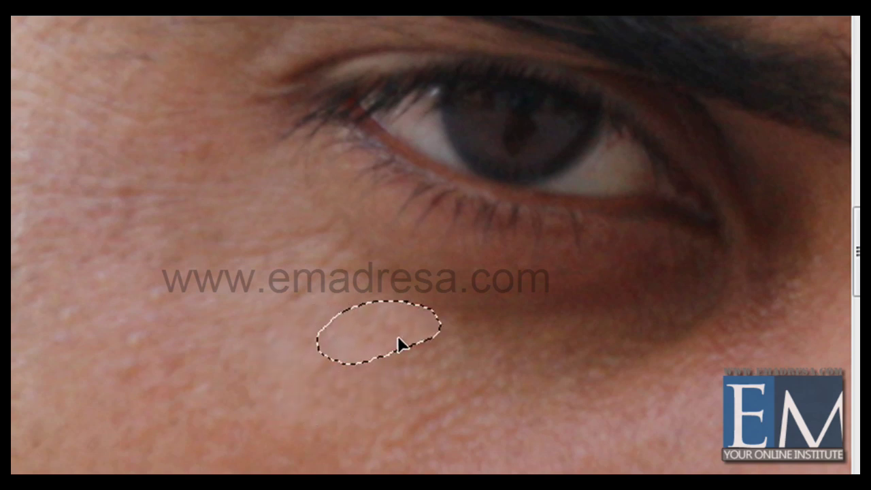
{"action": "left_click", "coordinate": [301, 333]}
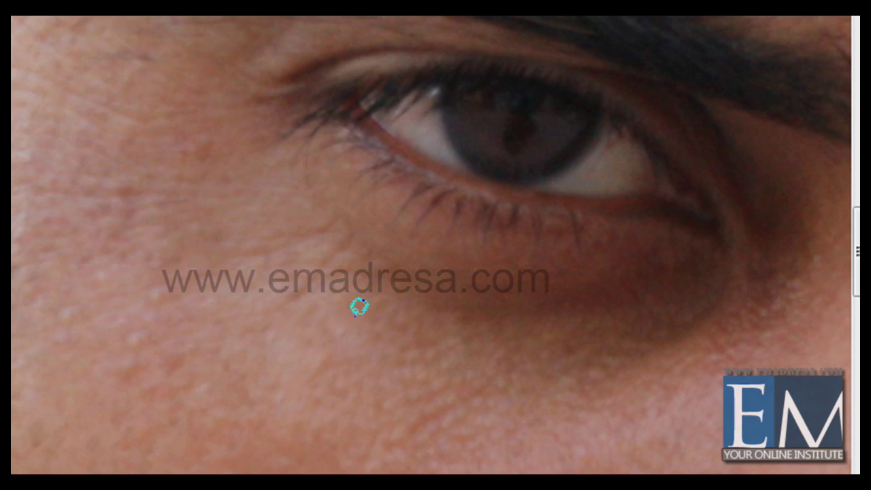
{"action": "left_click_drag", "start_coordinate": [307, 341], "coordinate": [358, 349]}
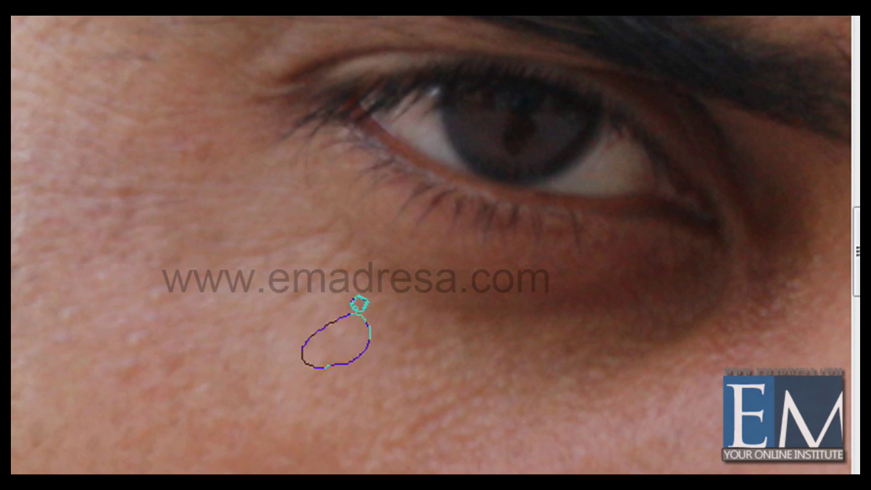
{"action": "left_click_drag", "start_coordinate": [359, 305], "coordinate": [331, 277]}
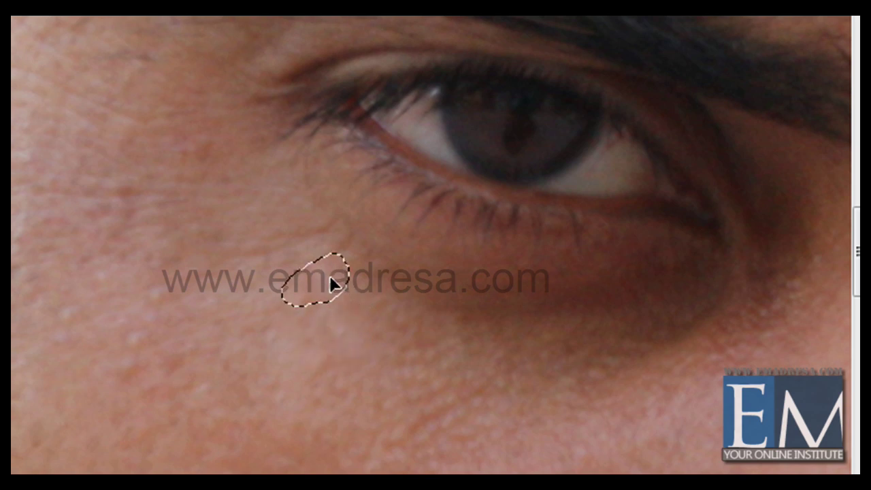
{"action": "left_click", "coordinate": [306, 340]}
Patch one more under-eye blemish and outline a spot near the watermark
{"action": "mouse_move", "coordinate": [300, 349]}
{"action": "left_mouse_down"}
{"action": "mouse_move", "coordinate": [343, 338]}
{"action": "mouse_move", "coordinate": [307, 343]}
{"action": "mouse_move", "coordinate": [329, 275]}
{"action": "left_mouse_up"}
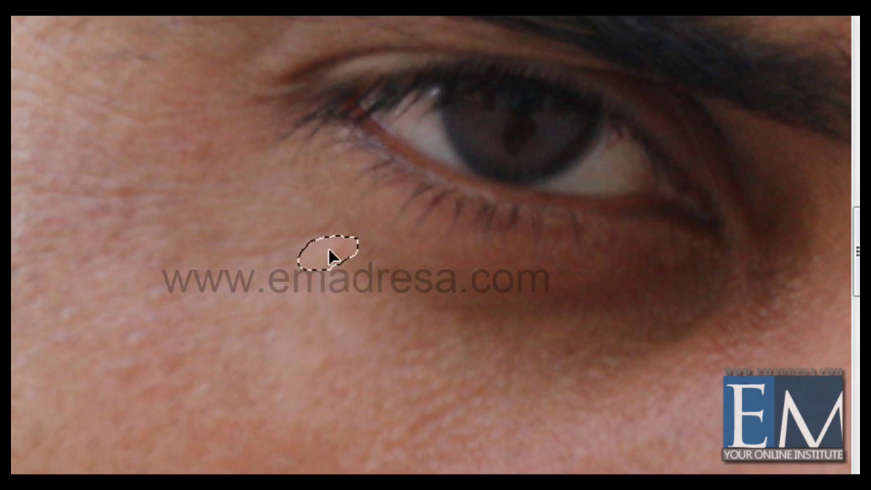
{"action": "left_click_drag", "start_coordinate": [321, 315], "coordinate": [332, 364]}
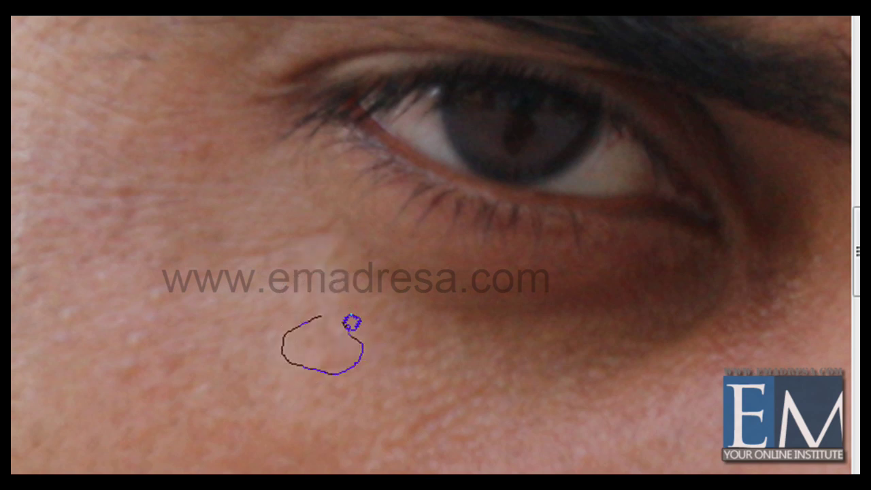
{"action": "left_click_drag", "start_coordinate": [352, 322], "coordinate": [310, 228]}
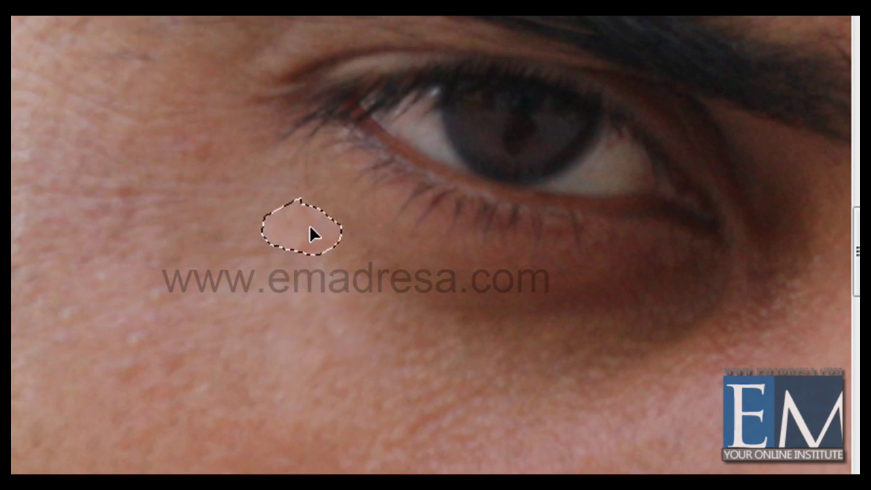
{"action": "left_click", "coordinate": [271, 302]}
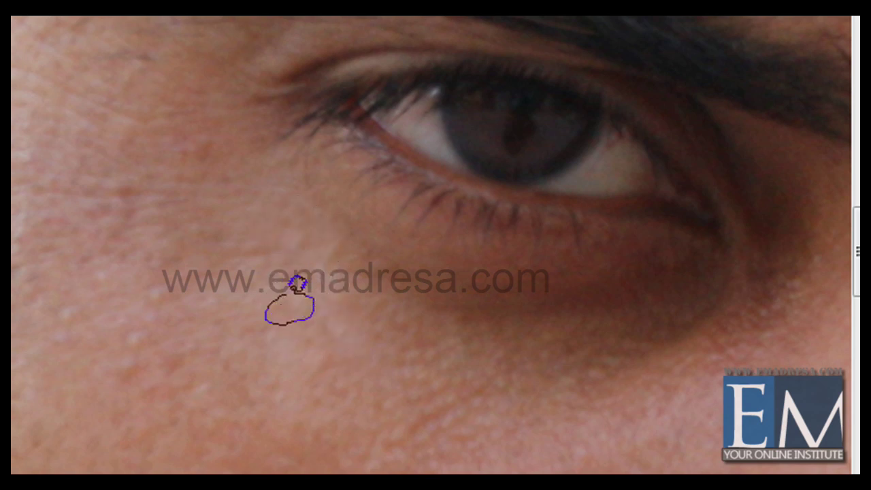
{"action": "left_click_drag", "start_coordinate": [297, 282], "coordinate": [247, 252]}
{"action": "left_click", "coordinate": [258, 292]}
{"action": "mouse_move", "coordinate": [338, 325]}
{"action": "left_mouse_down"}
{"action": "mouse_move", "coordinate": [343, 367]}
{"action": "mouse_move", "coordinate": [440, 443]}
{"action": "left_mouse_up"}
{"action": "left_click_drag", "start_coordinate": [404, 397], "coordinate": [288, 370]}
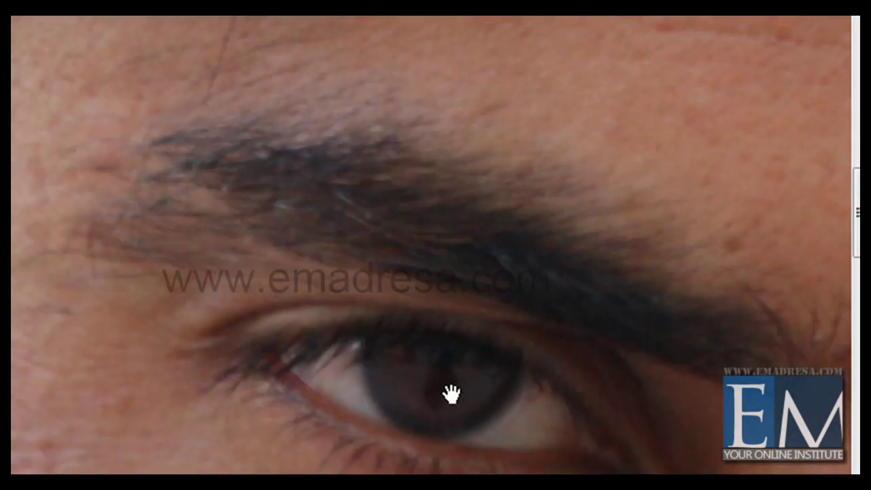
Patch a spot on the nose bridge and a forehead wrinkle with smoother skin
{"action": "mouse_move", "coordinate": [451, 394]}
{"action": "left_mouse_down"}
{"action": "mouse_move", "coordinate": [408, 451]}
{"action": "mouse_move", "coordinate": [374, 341]}
{"action": "left_mouse_up"}
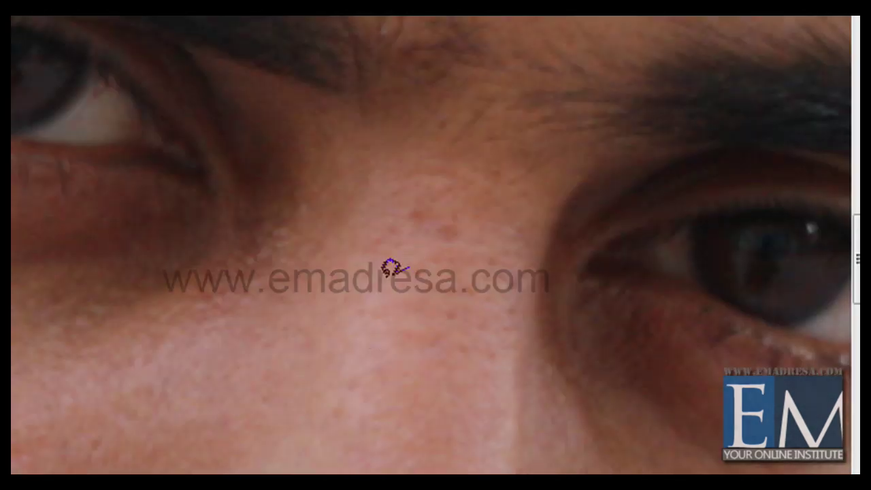
{"action": "left_click_drag", "start_coordinate": [392, 267], "coordinate": [430, 302]}
{"action": "mouse_move", "coordinate": [428, 264]}
{"action": "left_mouse_down"}
{"action": "mouse_move", "coordinate": [408, 269]}
{"action": "mouse_move", "coordinate": [431, 216]}
{"action": "mouse_move", "coordinate": [432, 311]}
{"action": "left_mouse_up"}
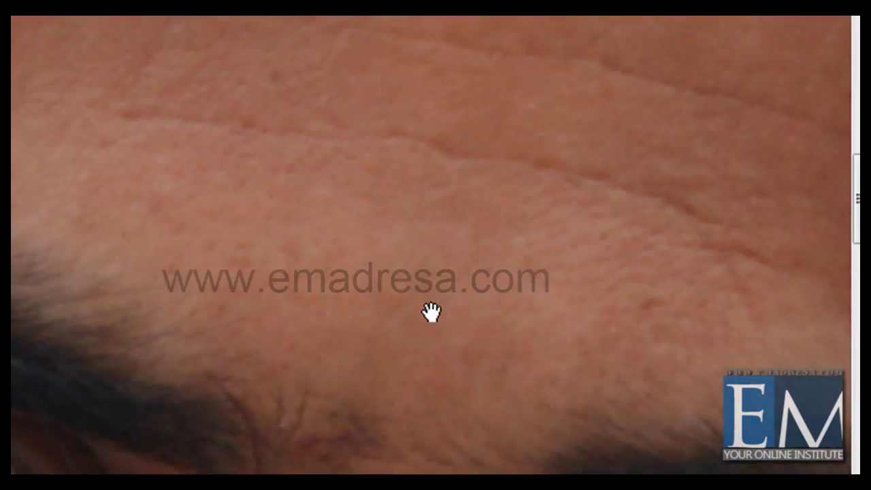
{"action": "mouse_move", "coordinate": [143, 205]}
{"action": "left_mouse_down"}
{"action": "mouse_move", "coordinate": [277, 265]}
{"action": "mouse_move", "coordinate": [438, 304]}
{"action": "mouse_move", "coordinate": [587, 312]}
{"action": "left_mouse_up"}
{"action": "mouse_move", "coordinate": [556, 251]}
{"action": "left_mouse_down"}
{"action": "mouse_move", "coordinate": [415, 206]}
{"action": "mouse_move", "coordinate": [229, 179]}
{"action": "left_mouse_up"}
{"action": "left_click_drag", "start_coordinate": [152, 168], "coordinate": [151, 170]}
{"action": "left_click_drag", "start_coordinate": [297, 244], "coordinate": [265, 144]}
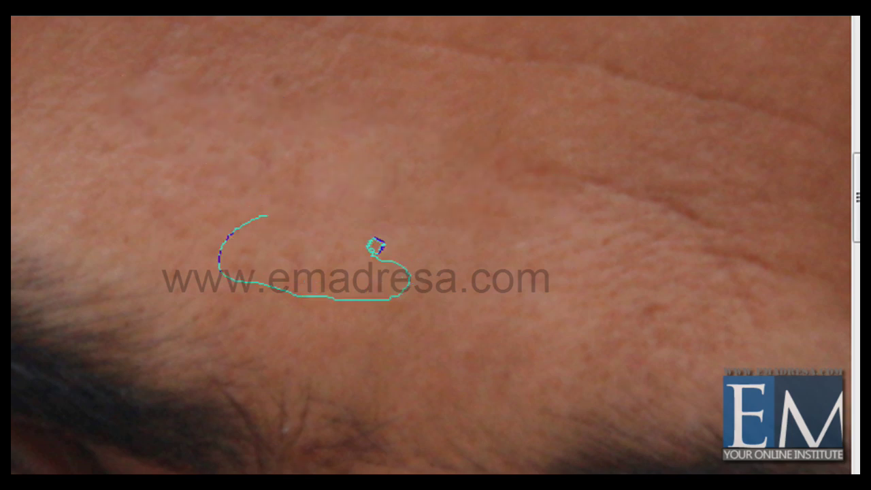
Patch further forehead wrinkle sections and a spot with skin to the right
{"action": "left_click_drag", "start_coordinate": [376, 245], "coordinate": [273, 204]}
{"action": "left_click_drag", "start_coordinate": [405, 266], "coordinate": [282, 233]}
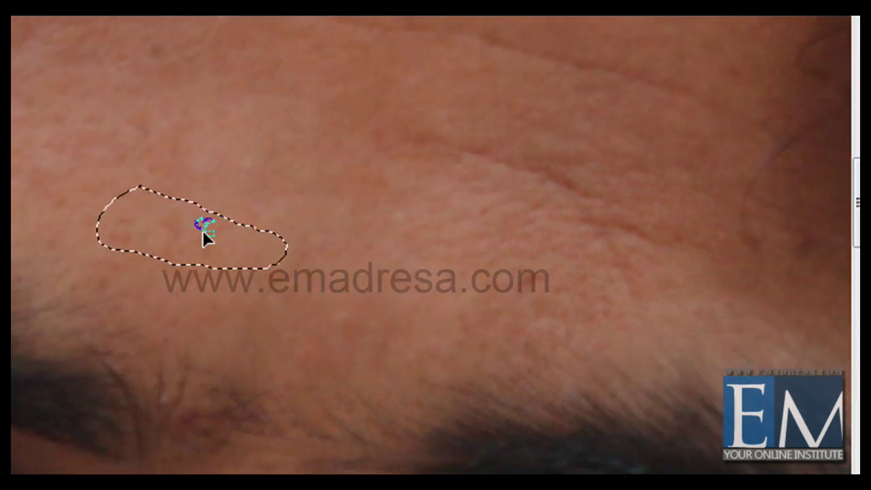
{"action": "mouse_move", "coordinate": [202, 230]}
{"action": "left_mouse_down"}
{"action": "mouse_move", "coordinate": [453, 193]}
{"action": "mouse_move", "coordinate": [501, 174]}
{"action": "mouse_move", "coordinate": [486, 171]}
{"action": "left_mouse_up"}
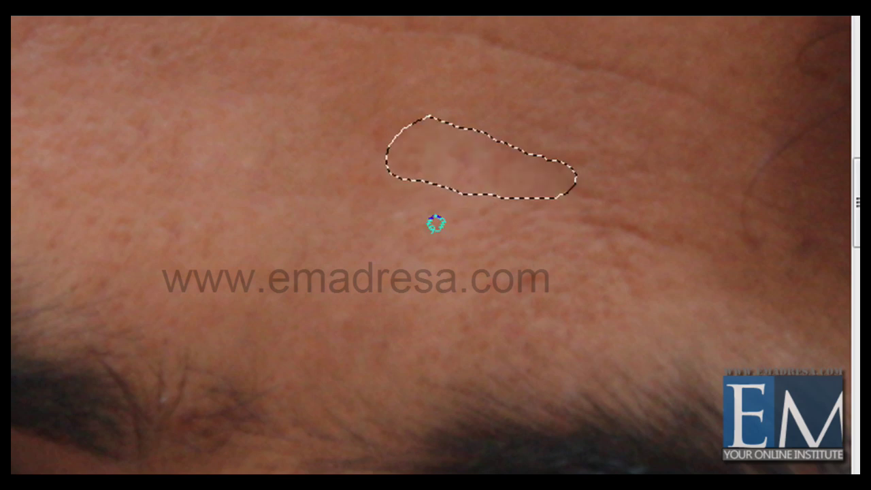
{"action": "left_click_drag", "start_coordinate": [429, 233], "coordinate": [465, 277]}
{"action": "left_click_drag", "start_coordinate": [494, 230], "coordinate": [484, 238]}
{"action": "mouse_move", "coordinate": [448, 266]}
{"action": "left_mouse_down"}
{"action": "mouse_move", "coordinate": [346, 260]}
{"action": "mouse_move", "coordinate": [496, 231]}
{"action": "left_mouse_up"}
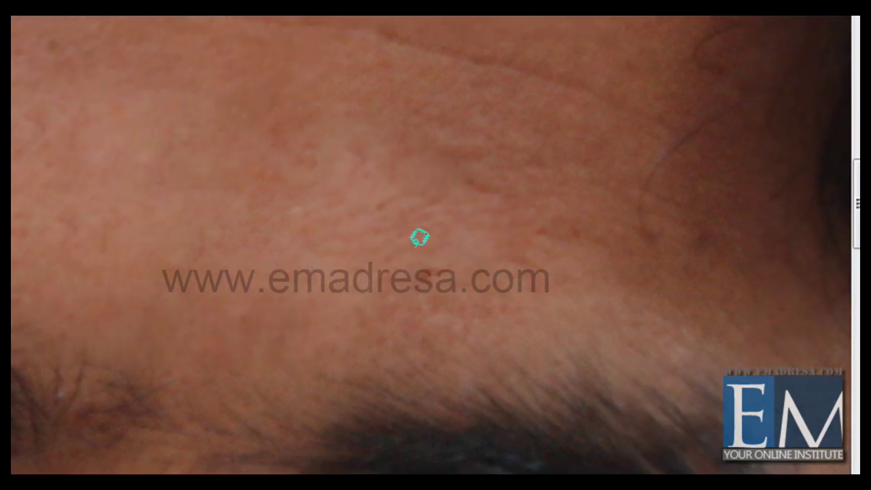
{"action": "mouse_move", "coordinate": [441, 245]}
{"action": "left_mouse_down"}
{"action": "mouse_move", "coordinate": [407, 236]}
{"action": "mouse_move", "coordinate": [490, 255]}
{"action": "left_mouse_up"}
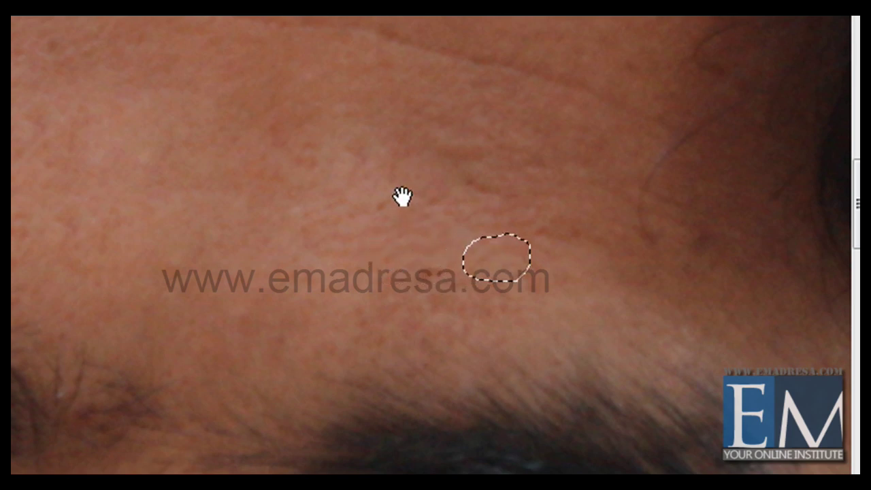
Patch the long lower-forehead crease and the area below the watermark
{"action": "mouse_move", "coordinate": [399, 163]}
{"action": "left_mouse_down"}
{"action": "mouse_move", "coordinate": [445, 320]}
{"action": "mouse_move", "coordinate": [492, 325]}
{"action": "left_mouse_up"}
{"action": "left_click_drag", "start_coordinate": [241, 277], "coordinate": [273, 292]}
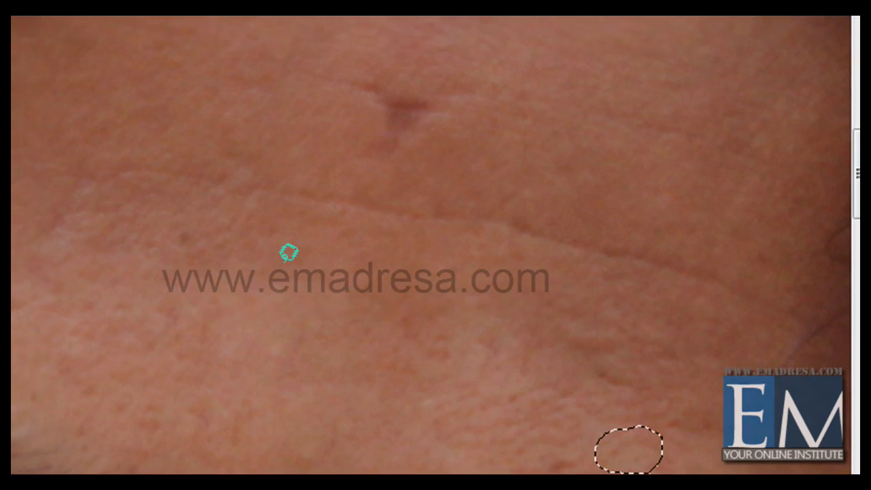
{"action": "left_click_drag", "start_coordinate": [280, 260], "coordinate": [183, 252]}
{"action": "mouse_move", "coordinate": [203, 340]}
{"action": "left_mouse_down"}
{"action": "mouse_move", "coordinate": [420, 383]}
{"action": "mouse_move", "coordinate": [636, 398]}
{"action": "left_mouse_up"}
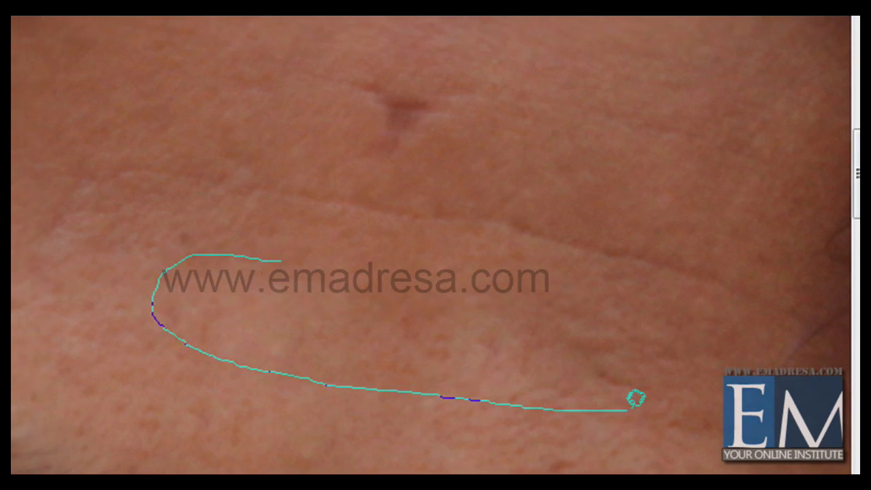
{"action": "mouse_move", "coordinate": [704, 358]}
{"action": "left_mouse_down"}
{"action": "mouse_move", "coordinate": [535, 291]}
{"action": "mouse_move", "coordinate": [313, 247]}
{"action": "mouse_move", "coordinate": [286, 259]}
{"action": "left_mouse_up"}
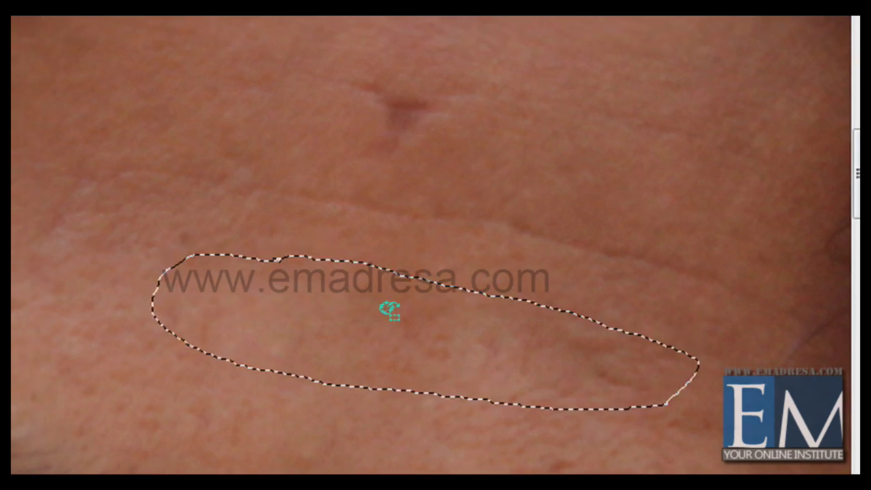
{"action": "mouse_move", "coordinate": [388, 306]}
{"action": "left_mouse_down"}
{"action": "mouse_move", "coordinate": [369, 252]}
{"action": "mouse_move", "coordinate": [340, 227]}
{"action": "left_mouse_up"}
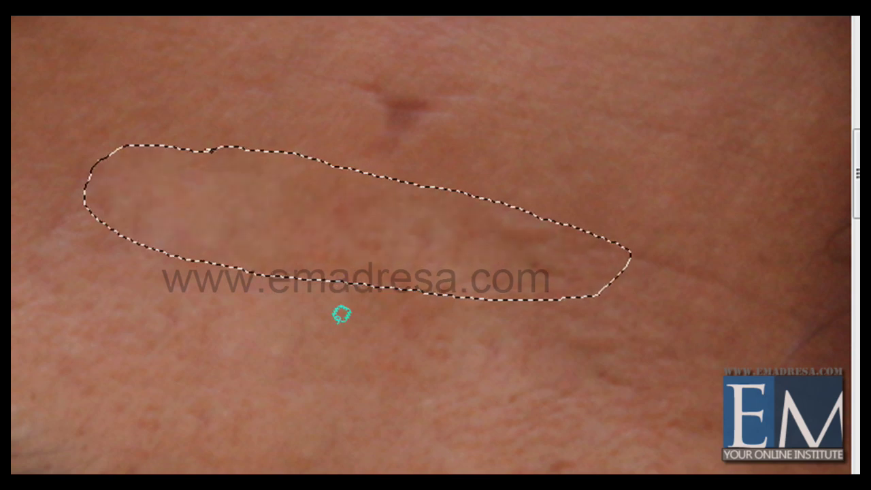
{"action": "mouse_move", "coordinate": [324, 287]}
{"action": "left_mouse_down"}
{"action": "mouse_move", "coordinate": [398, 363]}
{"action": "mouse_move", "coordinate": [370, 292]}
{"action": "mouse_move", "coordinate": [327, 288]}
{"action": "left_mouse_up"}
{"action": "mouse_move", "coordinate": [351, 342]}
{"action": "left_mouse_down"}
{"action": "mouse_move", "coordinate": [388, 324]}
{"action": "mouse_move", "coordinate": [276, 334]}
{"action": "mouse_move", "coordinate": [560, 300]}
{"action": "mouse_move", "coordinate": [583, 281]}
{"action": "left_mouse_up"}
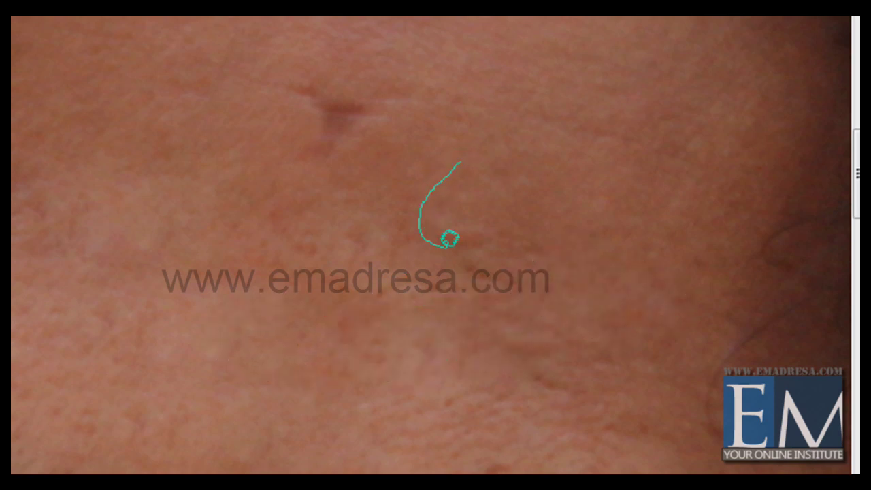
Patch the remaining forehead blemishes near the eyebrow with nearby clean skin
{"action": "mouse_move", "coordinate": [449, 238]}
{"action": "left_mouse_down"}
{"action": "mouse_move", "coordinate": [532, 178]}
{"action": "mouse_move", "coordinate": [483, 195]}
{"action": "mouse_move", "coordinate": [388, 164]}
{"action": "mouse_move", "coordinate": [332, 121]}
{"action": "left_mouse_up"}
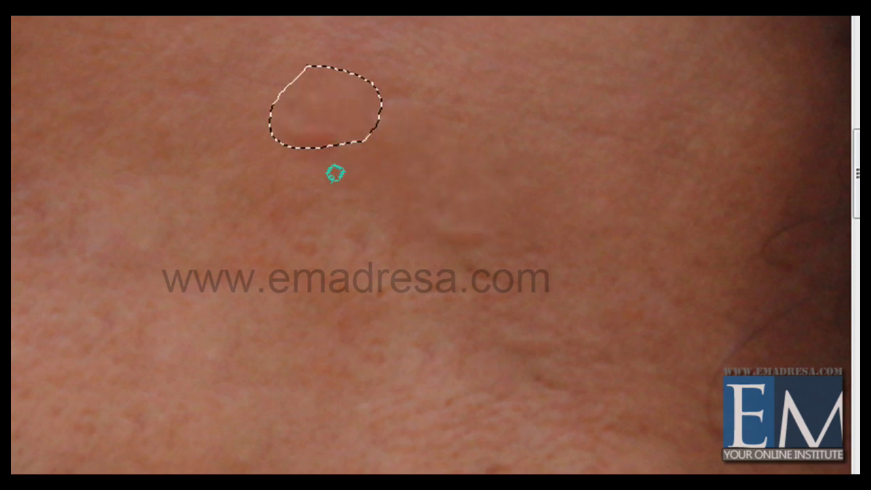
{"action": "left_click_drag", "start_coordinate": [327, 189], "coordinate": [315, 145]}
{"action": "left_click_drag", "start_coordinate": [234, 170], "coordinate": [237, 217]}
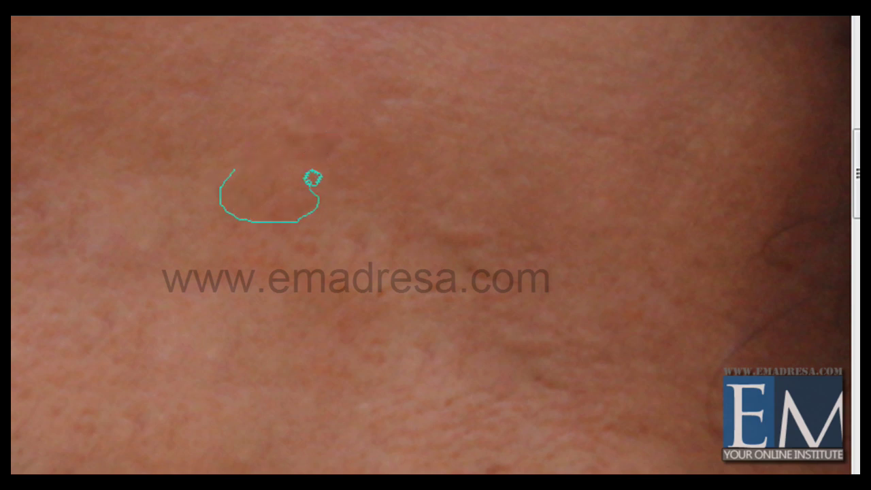
{"action": "left_click_drag", "start_coordinate": [214, 168], "coordinate": [214, 168]}
{"action": "left_click_drag", "start_coordinate": [272, 198], "coordinate": [464, 238]}
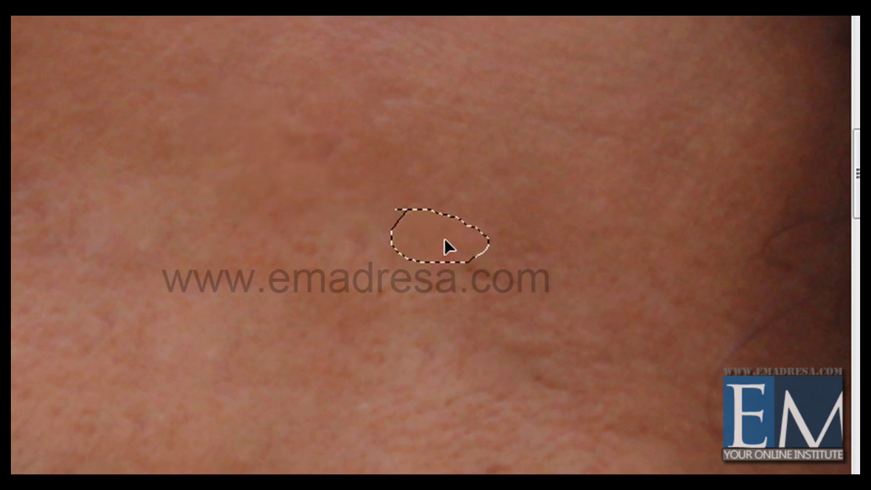
{"action": "key", "text": "ctrl+d"}
{"action": "mouse_move", "coordinate": [458, 318]}
{"action": "left_mouse_down"}
{"action": "mouse_move", "coordinate": [247, 249]}
{"action": "mouse_move", "coordinate": [252, 262]}
{"action": "mouse_move", "coordinate": [250, 246]}
{"action": "left_mouse_up"}
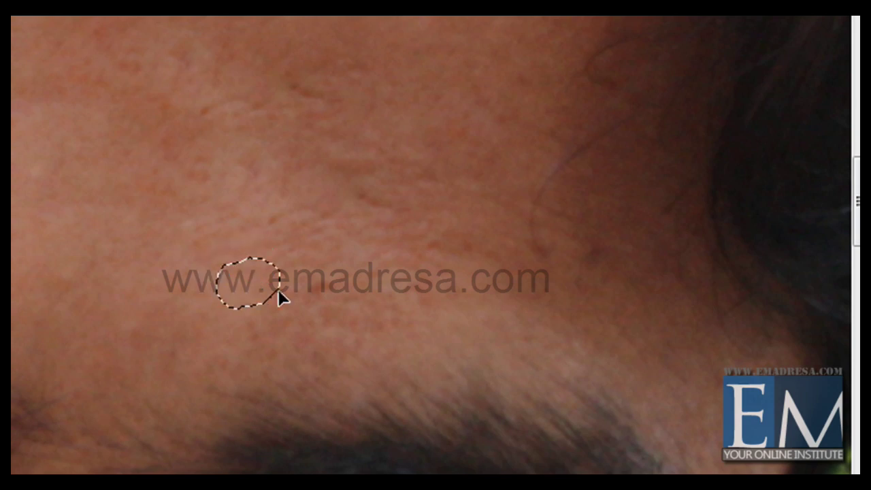
{"action": "left_click_drag", "start_coordinate": [278, 297], "coordinate": [307, 292]}
{"action": "key", "text": "ctrl+d"}
Patch the lower cheek spot with nearby clean skin and deselect
{"action": "scroll", "coordinate": [204, 375], "scroll_direction": "down", "scroll_amount": 3}
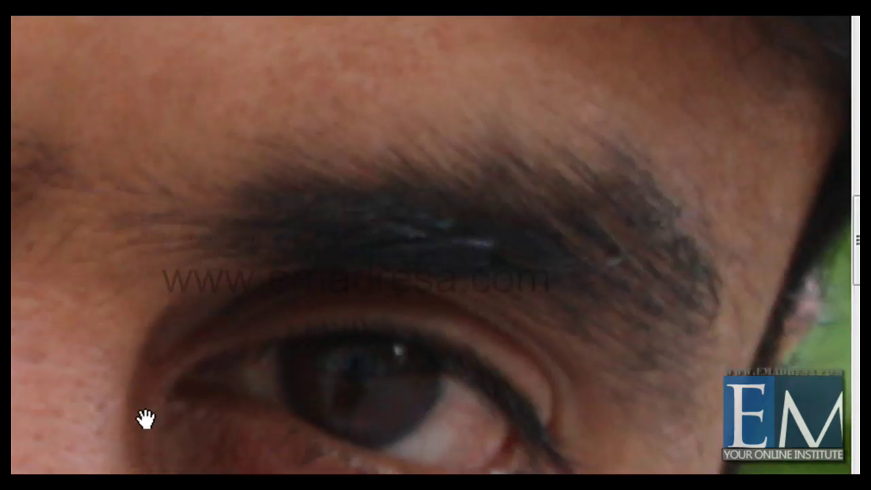
{"action": "scroll", "coordinate": [157, 340], "scroll_direction": "down", "scroll_amount": 3}
{"action": "scroll", "coordinate": [174, 320], "scroll_direction": "down", "scroll_amount": 3}
{"action": "scroll", "coordinate": [177, 341], "scroll_direction": "down", "scroll_amount": 3}
{"action": "scroll", "coordinate": [184, 316], "scroll_direction": "down", "scroll_amount": 3}
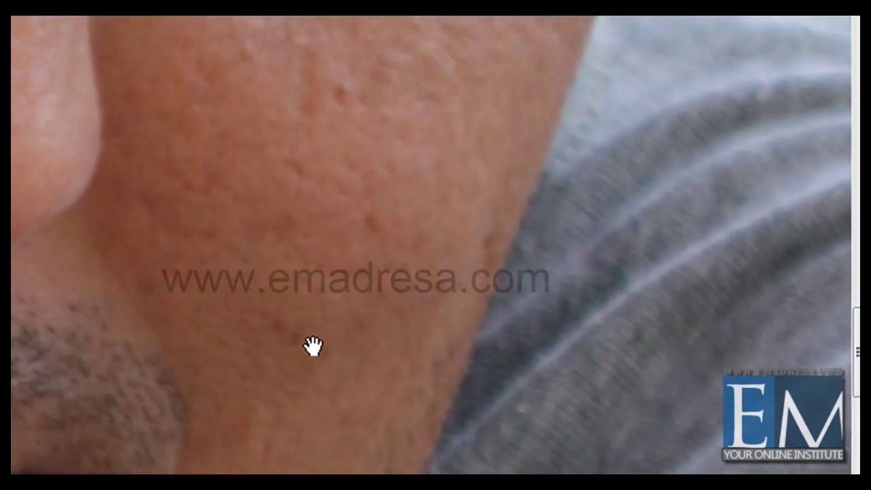
{"action": "scroll", "coordinate": [311, 347], "scroll_direction": "down", "scroll_amount": 1}
{"action": "scroll", "coordinate": [259, 215], "scroll_direction": "down", "scroll_amount": 2}
{"action": "scroll", "coordinate": [264, 290], "scroll_direction": "up", "scroll_amount": 1}
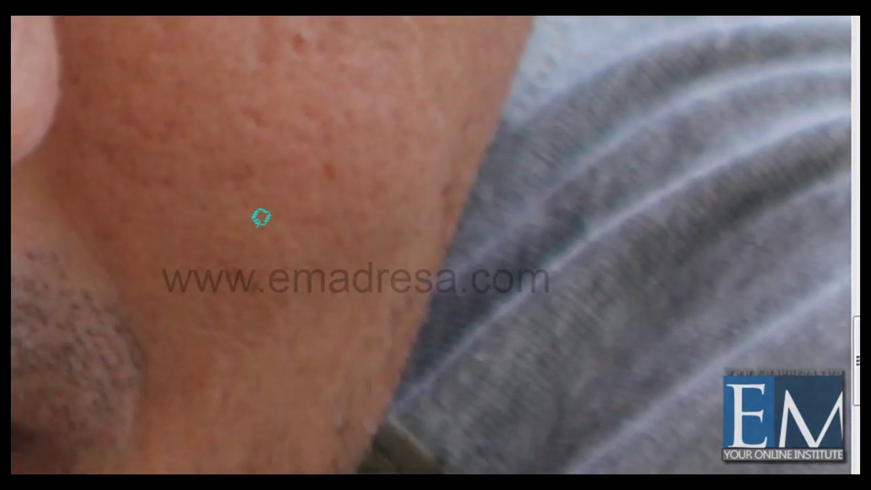
{"action": "mouse_move", "coordinate": [261, 217]}
{"action": "left_mouse_down"}
{"action": "mouse_move", "coordinate": [311, 188]}
{"action": "mouse_move", "coordinate": [282, 218]}
{"action": "mouse_move", "coordinate": [209, 166]}
{"action": "mouse_move", "coordinate": [187, 171]}
{"action": "left_mouse_up"}
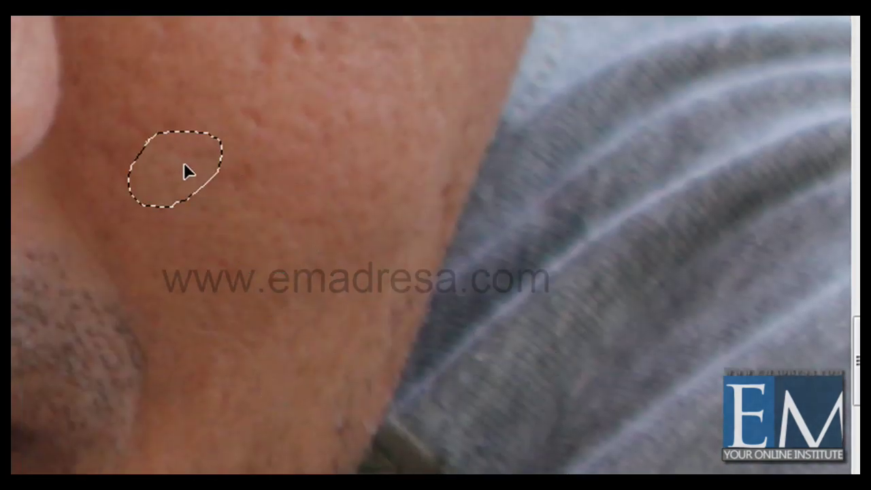
{"action": "key", "text": "ctrl+d"}
Outline the small spot under the eye and patch it with clean skin
{"action": "scroll", "coordinate": [249, 241], "scroll_direction": "up", "scroll_amount": 5}
{"action": "left_click_drag", "start_coordinate": [368, 327], "coordinate": [373, 351]}
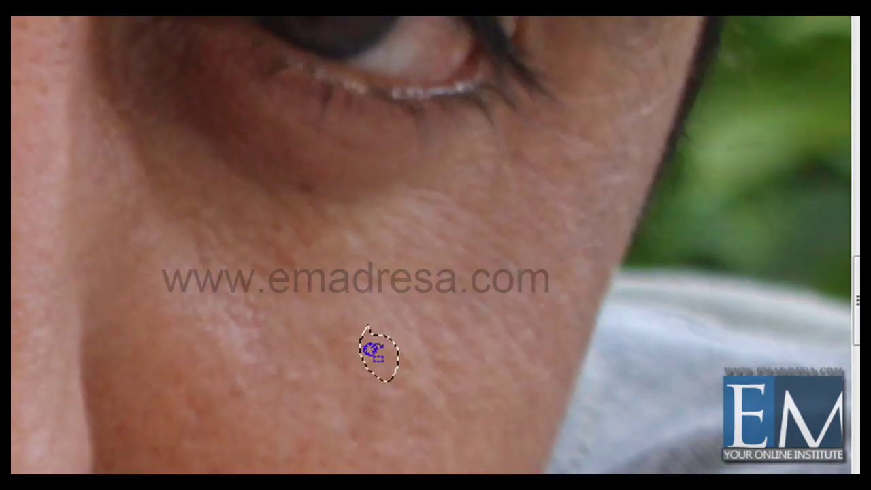
{"action": "left_click_drag", "start_coordinate": [324, 269], "coordinate": [294, 221]}
{"action": "key", "text": "ctrl+d"}
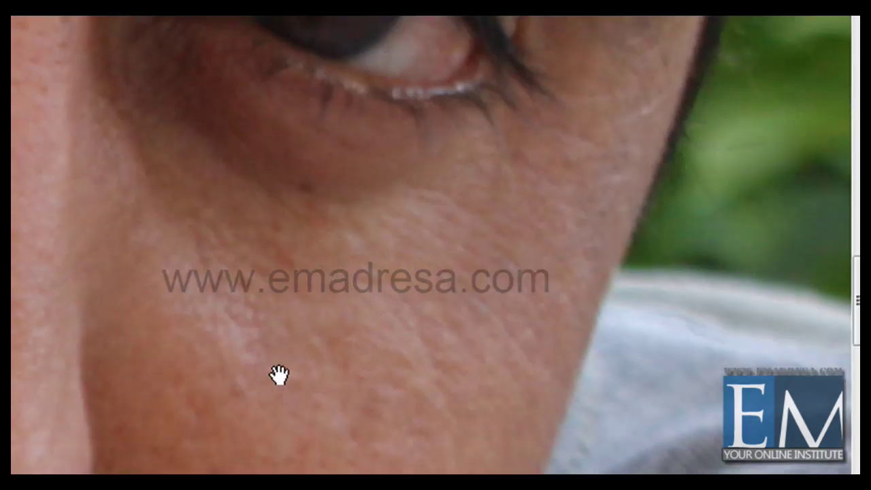
Pan down over the mustache and collar, then zoom out to the whole portrait
{"action": "left_click_drag", "start_coordinate": [277, 375], "coordinate": [293, 281]}
{"action": "mouse_move", "coordinate": [266, 361]}
{"action": "left_mouse_down"}
{"action": "mouse_move", "coordinate": [278, 311]}
{"action": "mouse_move", "coordinate": [263, 207]}
{"action": "left_mouse_up"}
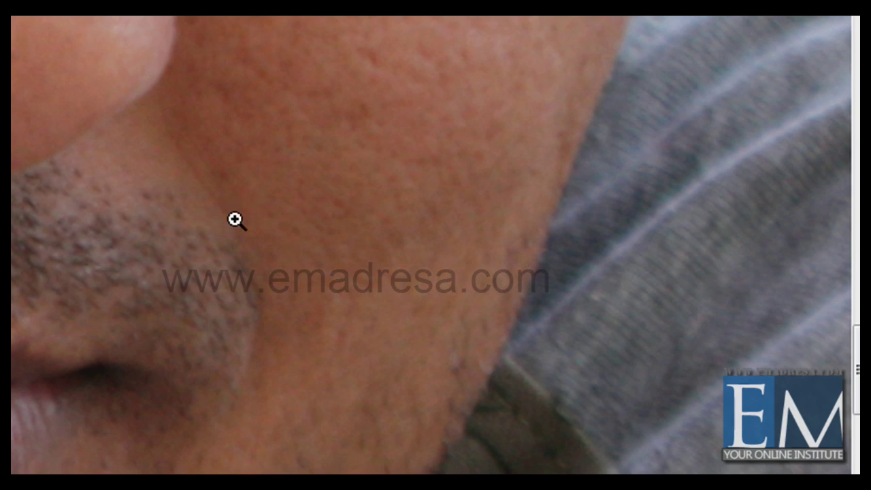
{"action": "left_click", "coordinate": [234, 245], "text": "alt"}
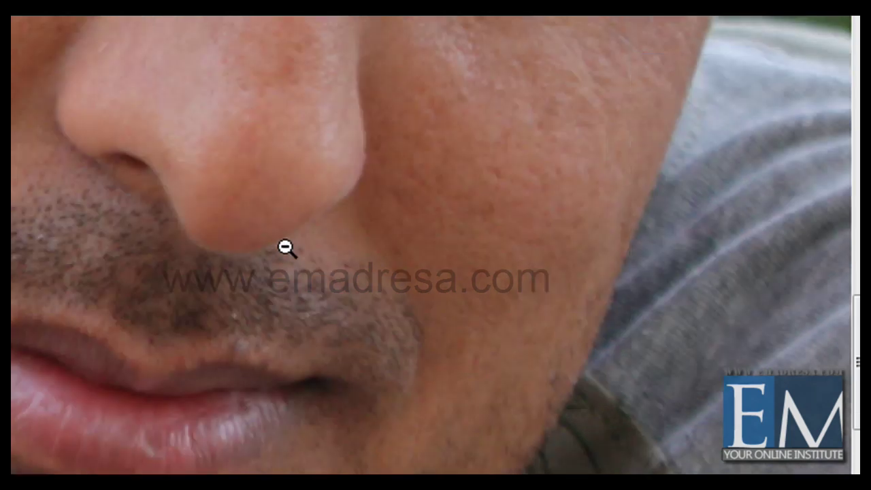
{"action": "left_click", "coordinate": [294, 243], "text": "alt"}
{"action": "left_click", "coordinate": [295, 229], "text": "alt"}
{"action": "left_click", "coordinate": [297, 227], "text": "alt"}
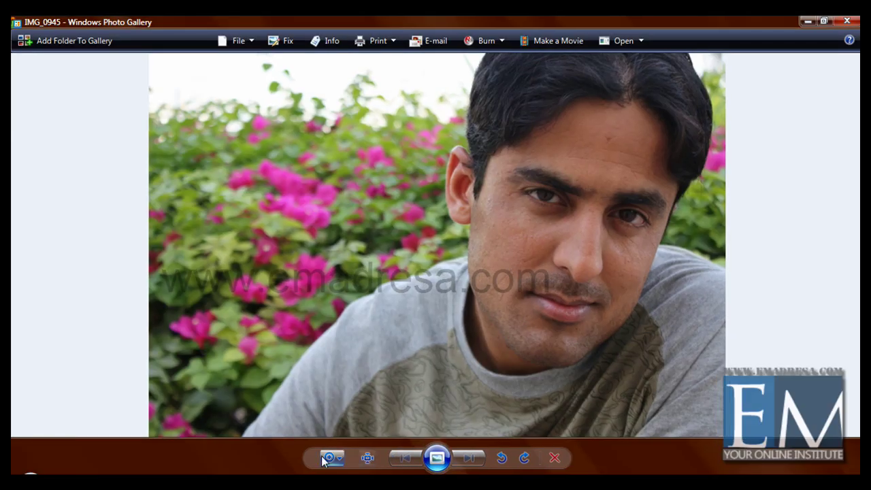
Magnify the original photo to a close-up centred on its face
{"action": "left_click", "coordinate": [324, 460]}
{"action": "left_click_drag", "start_coordinate": [330, 451], "coordinate": [330, 439]}
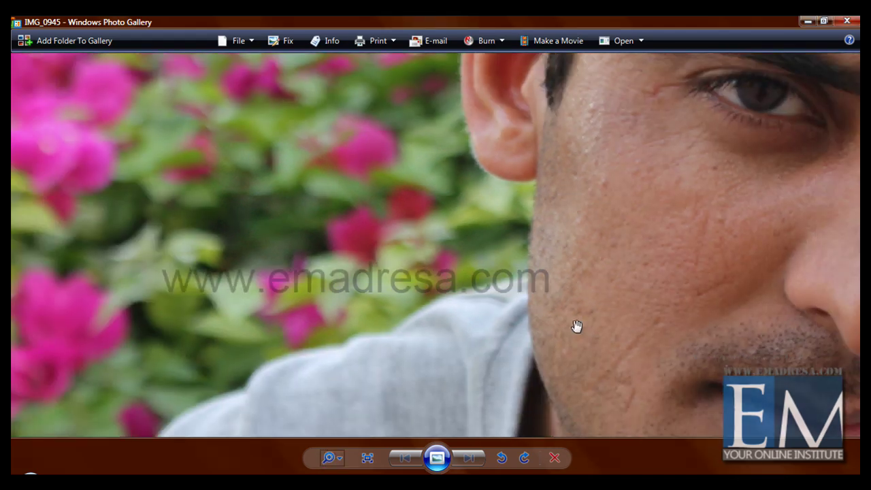
{"action": "mouse_move", "coordinate": [577, 326]}
{"action": "left_mouse_down"}
{"action": "mouse_move", "coordinate": [426, 297]}
{"action": "mouse_move", "coordinate": [386, 383]}
{"action": "left_mouse_up"}
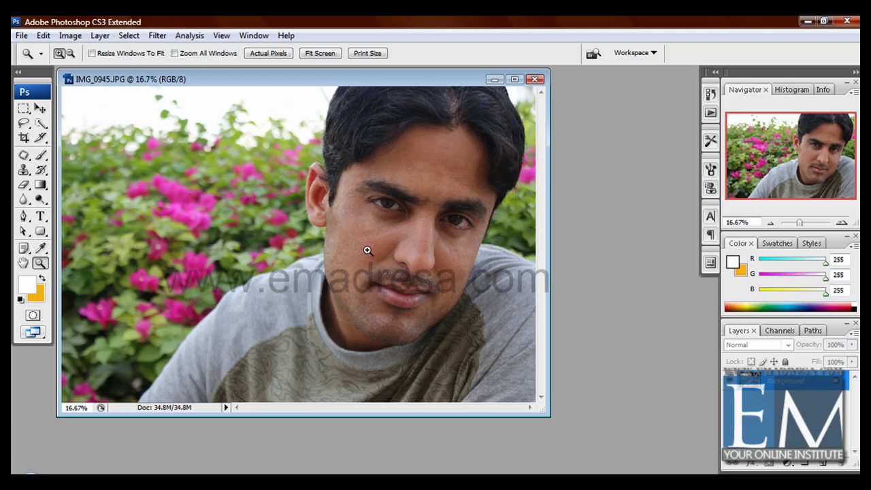
Zoom in on the face to 50% and pan to the ear and eye area
{"action": "left_click", "coordinate": [368, 250]}
{"action": "left_click", "coordinate": [350, 255]}
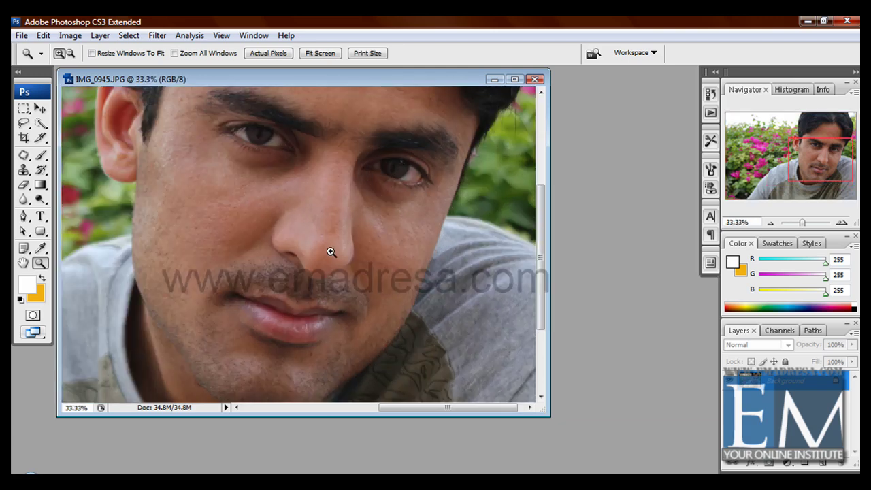
{"action": "left_click", "coordinate": [332, 255]}
{"action": "mouse_move", "coordinate": [385, 263]}
{"action": "left_mouse_down"}
{"action": "mouse_move", "coordinate": [403, 258]}
{"action": "mouse_move", "coordinate": [391, 260]}
{"action": "left_mouse_up"}
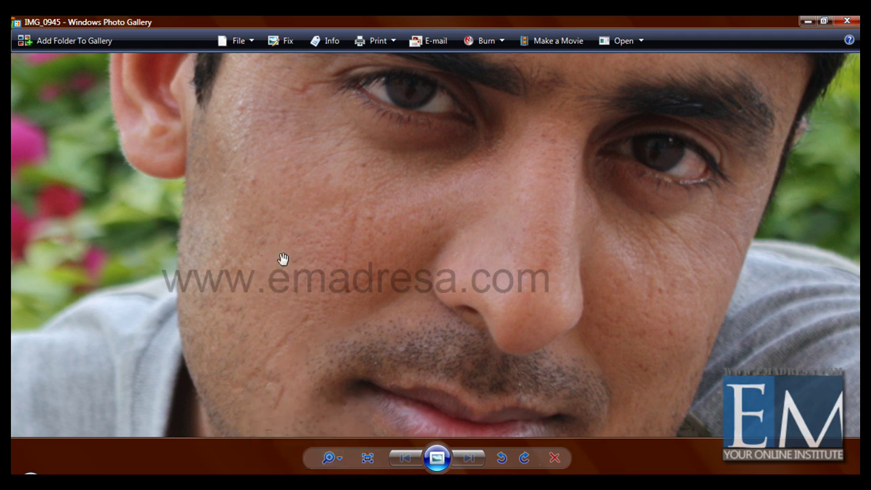
Pan the original photo over the cheek, then switch back to the retouched image
{"action": "left_click_drag", "start_coordinate": [340, 255], "coordinate": [326, 288]}
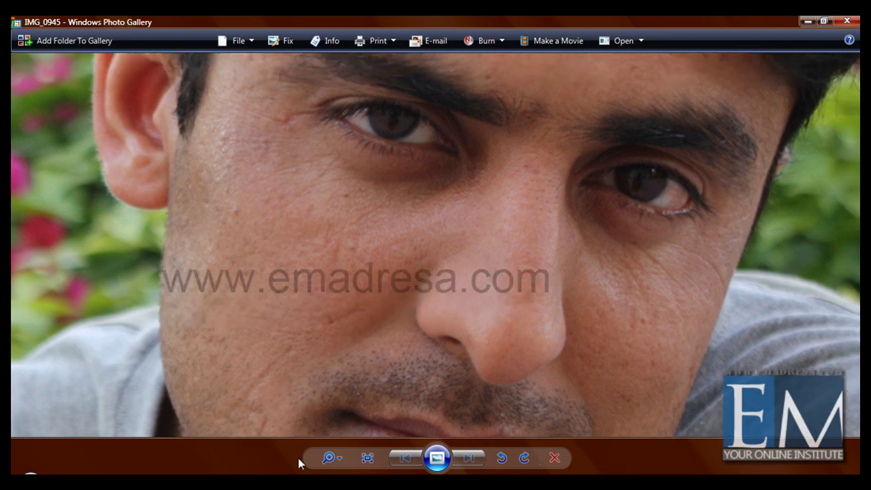
{"action": "key", "text": "alt+Tab"}
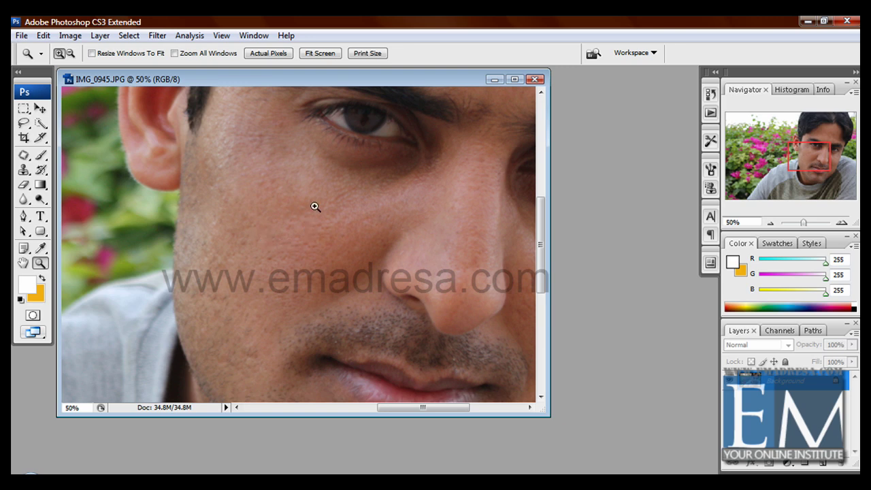
At 100% zoom, patch the first cheek blemish with the Patch tool
{"action": "mouse_move", "coordinate": [270, 178]}
{"action": "left_mouse_down"}
{"action": "mouse_move", "coordinate": [336, 211]}
{"action": "mouse_move", "coordinate": [392, 254]}
{"action": "left_mouse_up"}
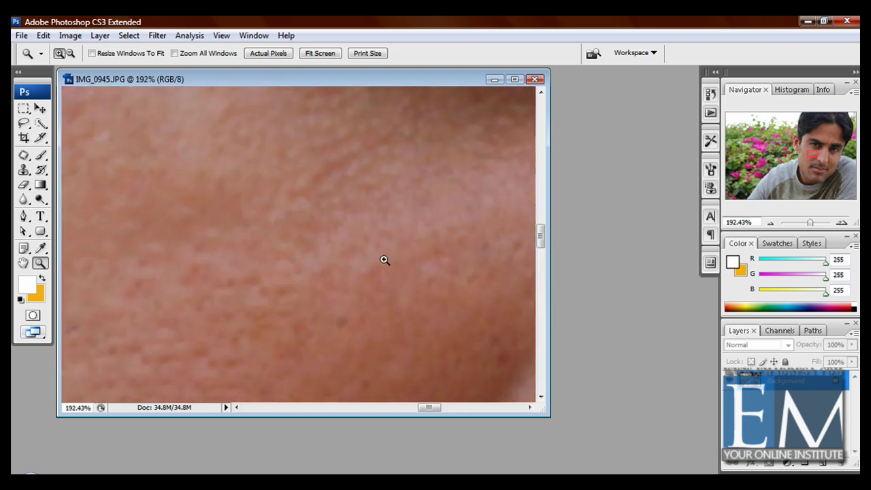
{"action": "left_click", "coordinate": [295, 211], "text": "alt"}
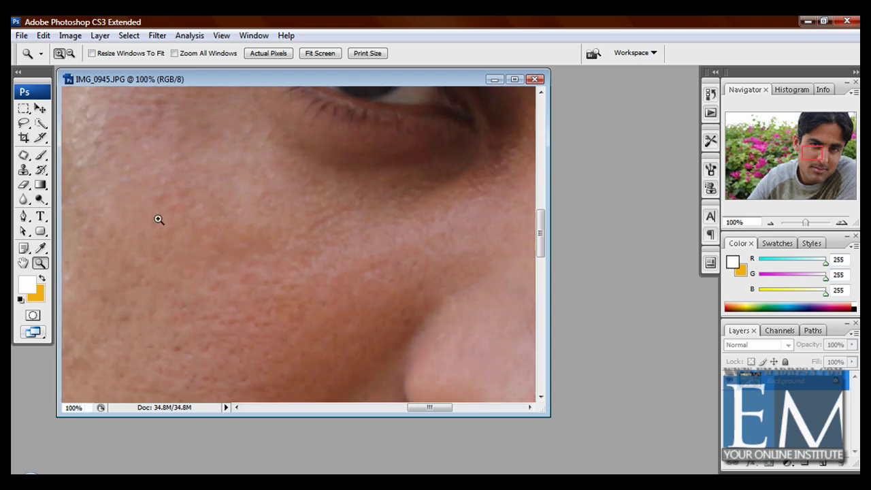
{"action": "left_click", "coordinate": [23, 155]}
{"action": "mouse_move", "coordinate": [209, 235]}
{"action": "left_mouse_down"}
{"action": "mouse_move", "coordinate": [181, 249]}
{"action": "mouse_move", "coordinate": [252, 251]}
{"action": "mouse_move", "coordinate": [220, 229]}
{"action": "mouse_move", "coordinate": [211, 235]}
{"action": "mouse_move", "coordinate": [272, 253]}
{"action": "mouse_move", "coordinate": [332, 218]}
{"action": "left_mouse_up"}
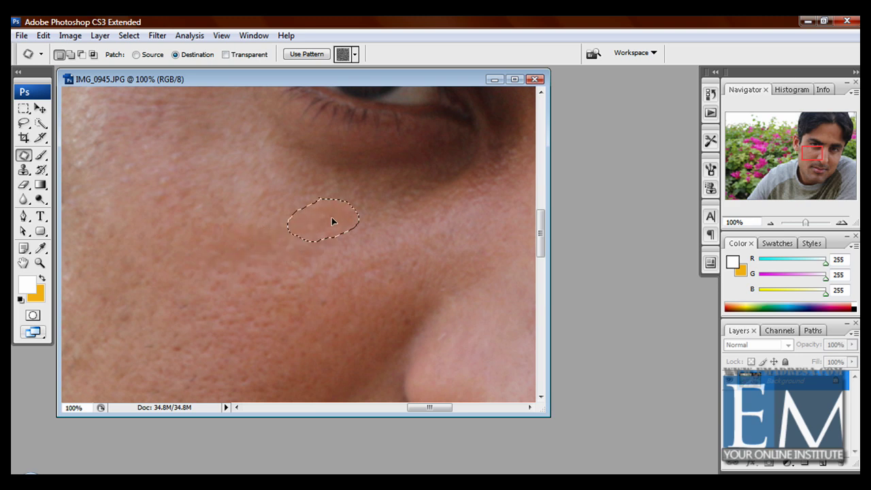
{"action": "key", "text": "ctrl+d"}
Patch another blemish under the eye using the clear cheek skin above
{"action": "left_click_drag", "start_coordinate": [188, 224], "coordinate": [254, 311]}
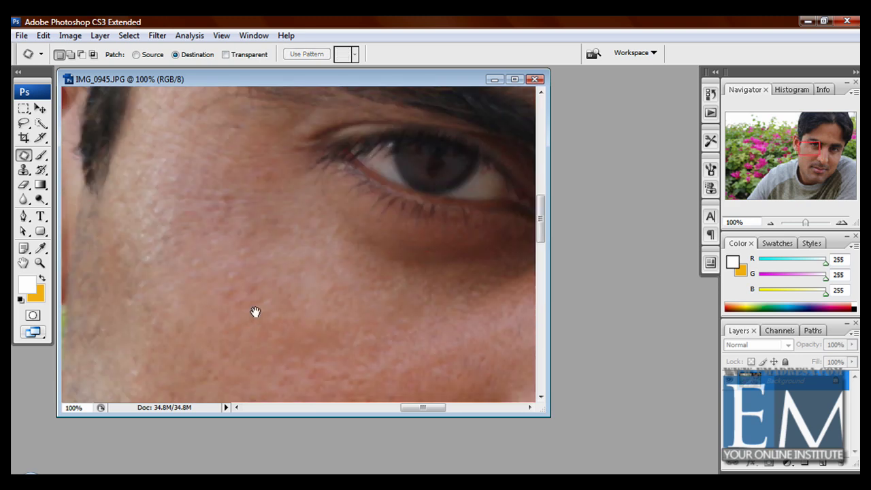
{"action": "mouse_move", "coordinate": [230, 247]}
{"action": "left_mouse_down"}
{"action": "mouse_move", "coordinate": [205, 294]}
{"action": "mouse_move", "coordinate": [279, 274]}
{"action": "mouse_move", "coordinate": [249, 241]}
{"action": "mouse_move", "coordinate": [236, 243]}
{"action": "left_mouse_up"}
{"action": "mouse_move", "coordinate": [239, 273]}
{"action": "left_mouse_down"}
{"action": "mouse_move", "coordinate": [231, 216]}
{"action": "mouse_move", "coordinate": [265, 315]}
{"action": "mouse_move", "coordinate": [306, 252]}
{"action": "mouse_move", "coordinate": [224, 291]}
{"action": "left_mouse_up"}
{"action": "key", "text": "ctrl+d"}
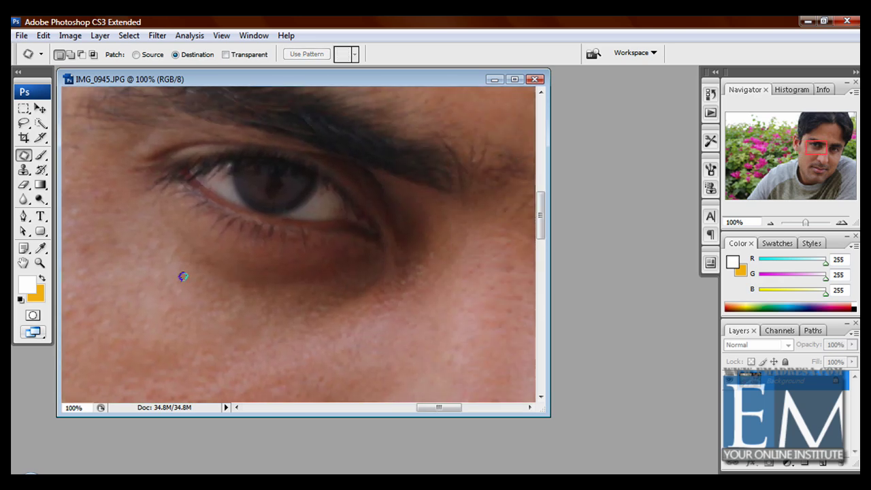
{"action": "key", "text": "alt"}
{"action": "key", "text": "alt"}
Step the view out through 50% to 25% showing the whole retouched face
{"action": "key", "text": "z"}
{"action": "left_click", "coordinate": [196, 291], "text": "alt"}
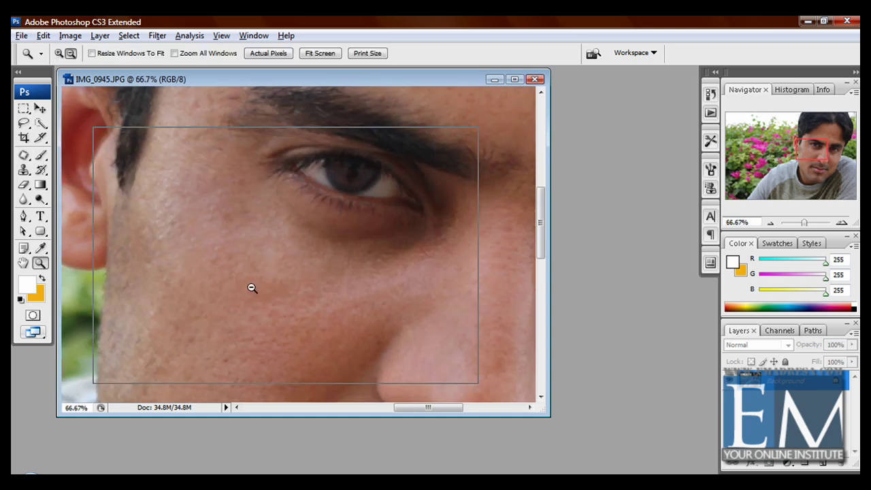
{"action": "left_click", "coordinate": [251, 288], "text": "alt"}
{"action": "left_click", "coordinate": [282, 277], "text": "alt"}
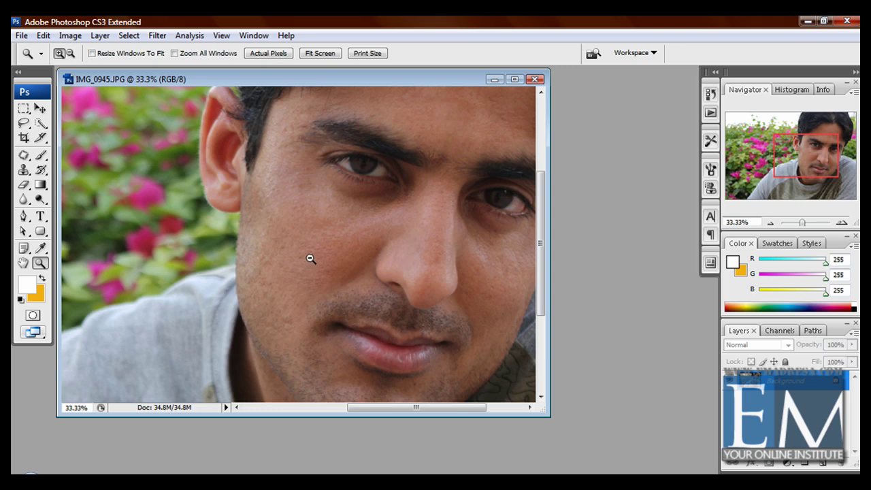
{"action": "left_click", "coordinate": [310, 256], "text": "alt"}
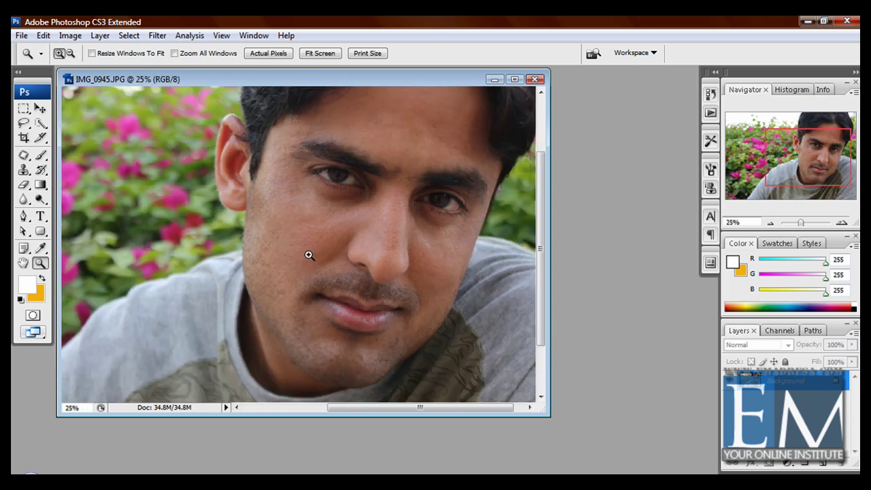